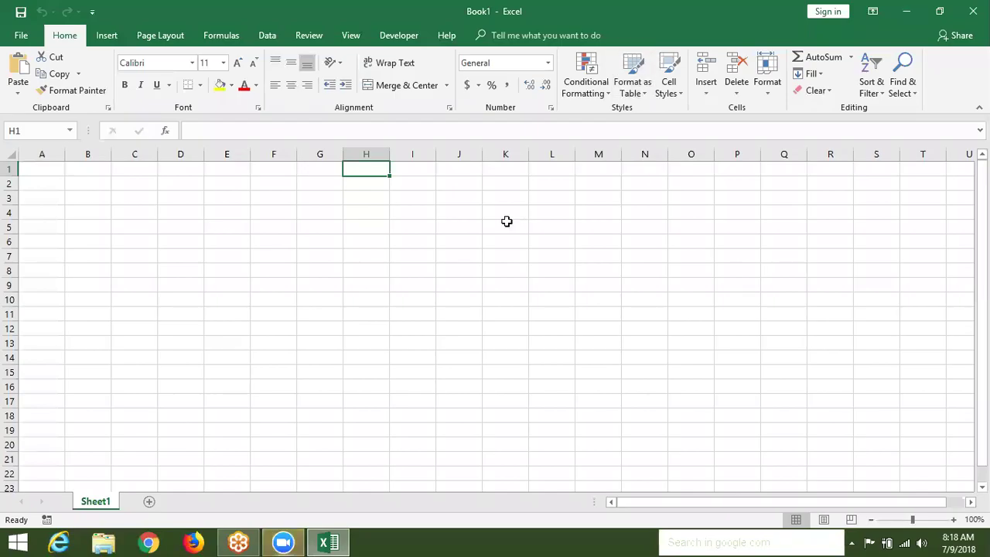
- Show the desktop, refresh it, then return to the Excel workbook
key(super+d)
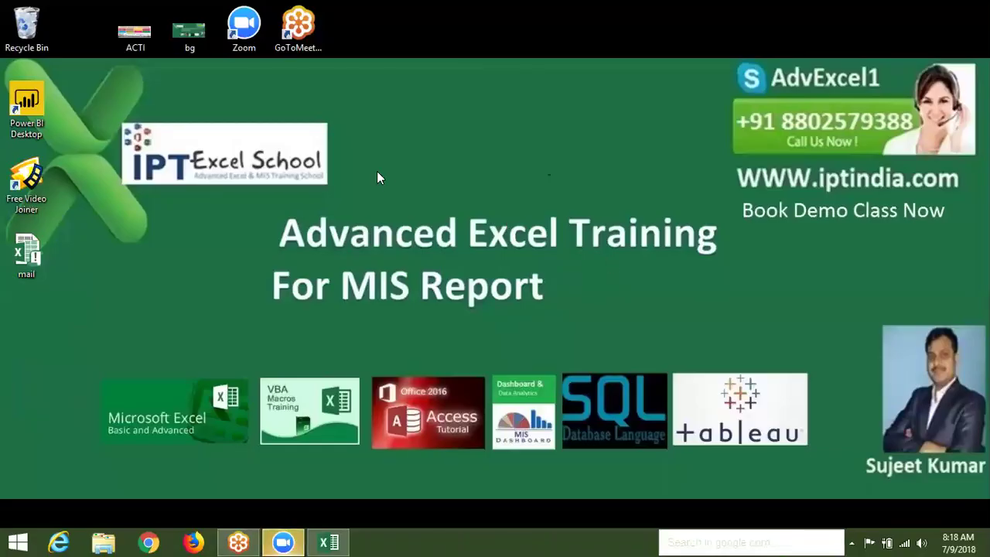
right_click(384, 177)
click(428, 219)
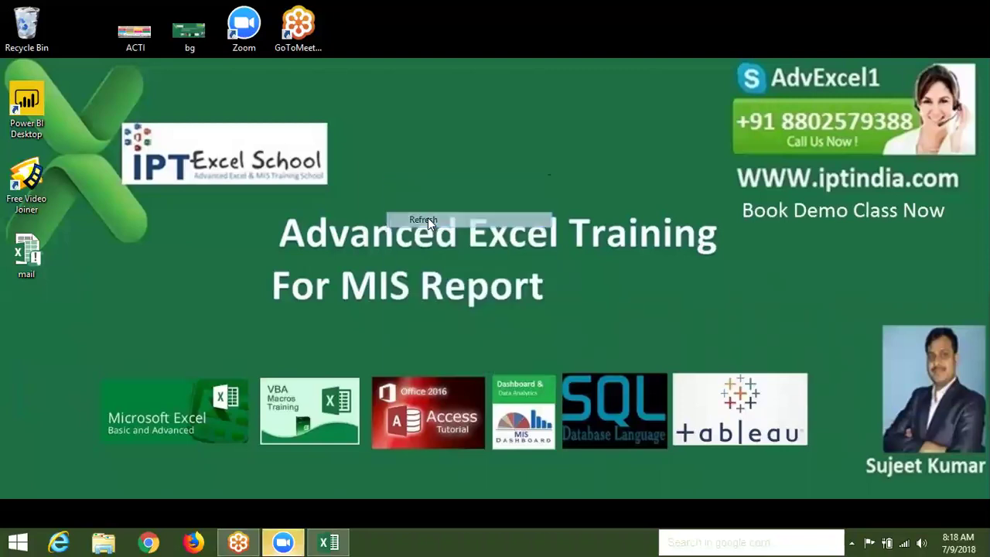
click(329, 543)
- Jump around Sheet1 with Ctrl+arrow keys, ending on cell C2
click(221, 376)
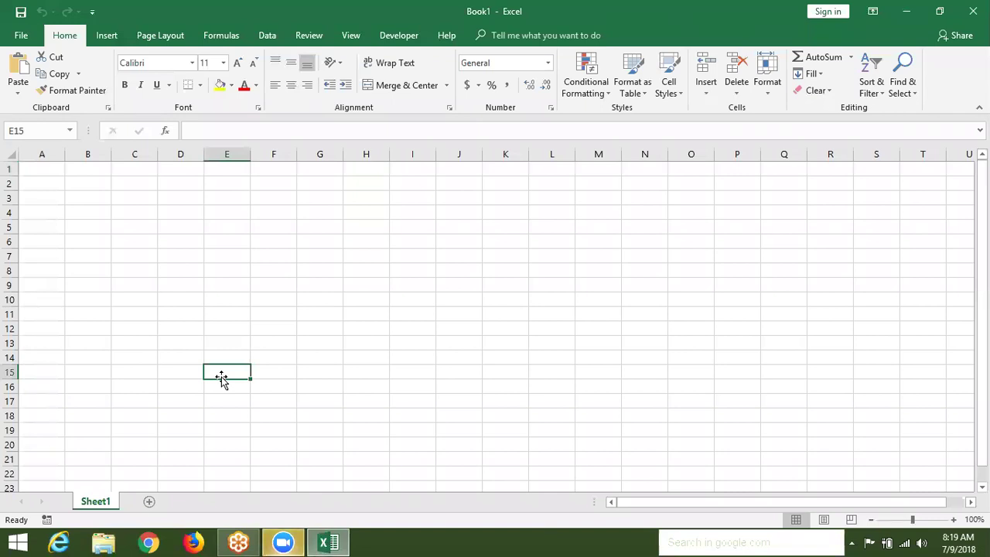
key(Left)
key(Left)
key(Left)
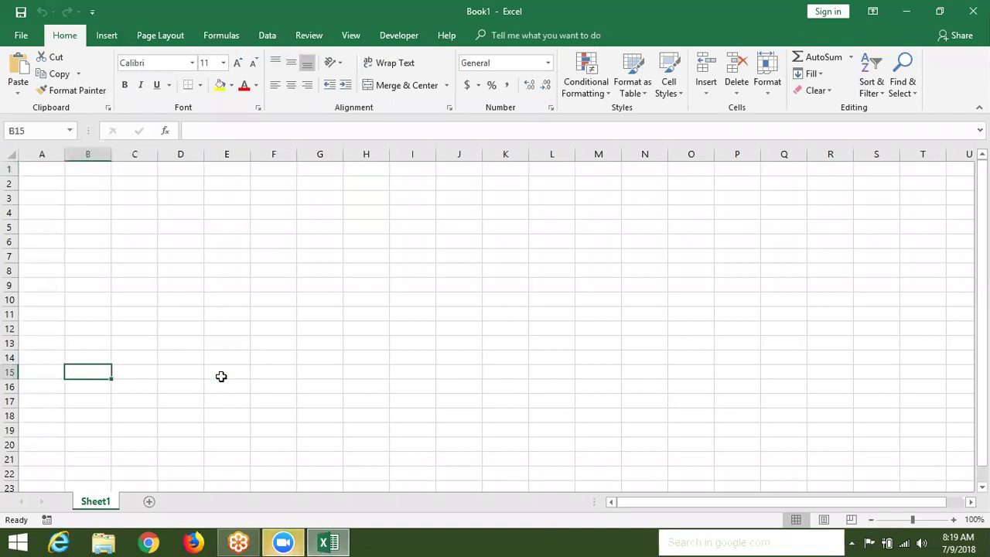
key(Left)
key(ctrl+Down)
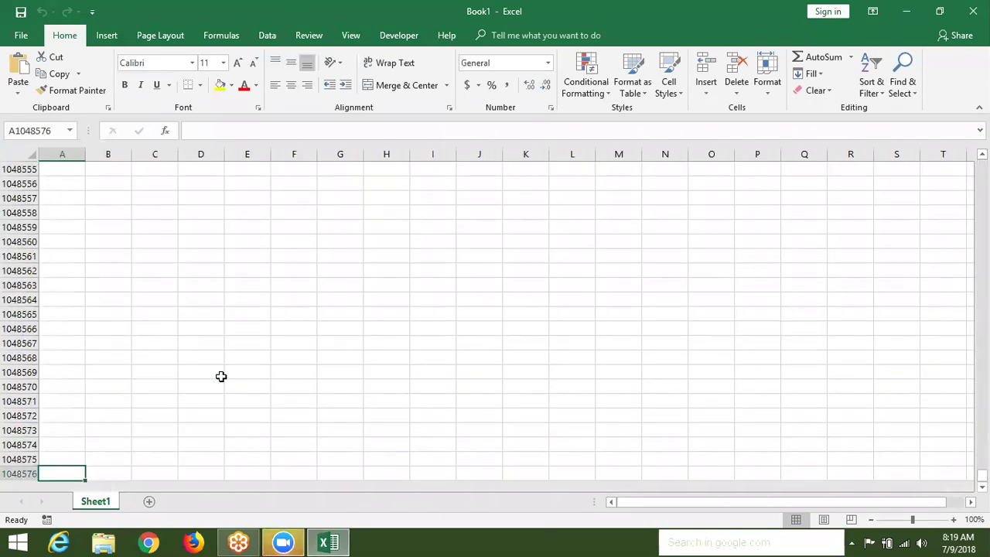
key(ctrl+Up)
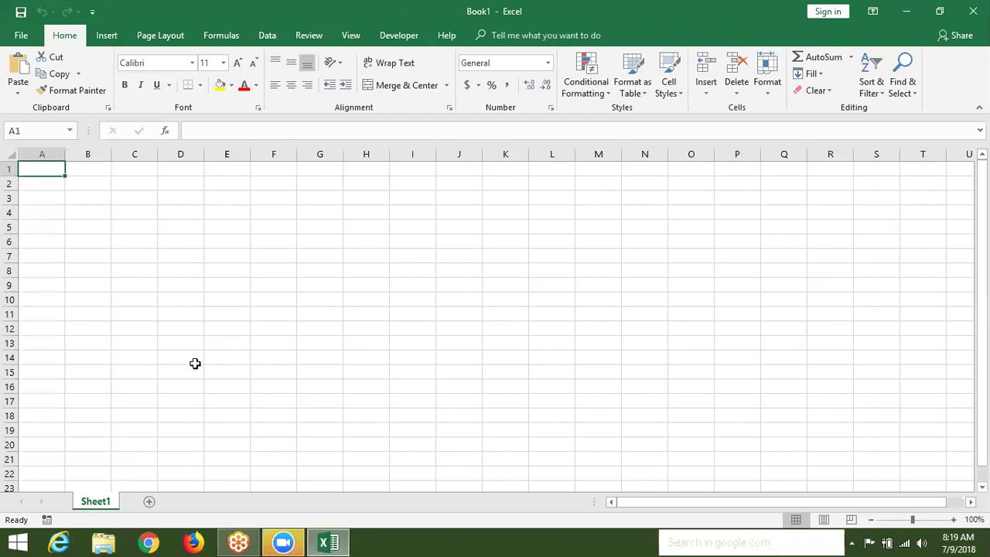
click(195, 362)
click(155, 190)
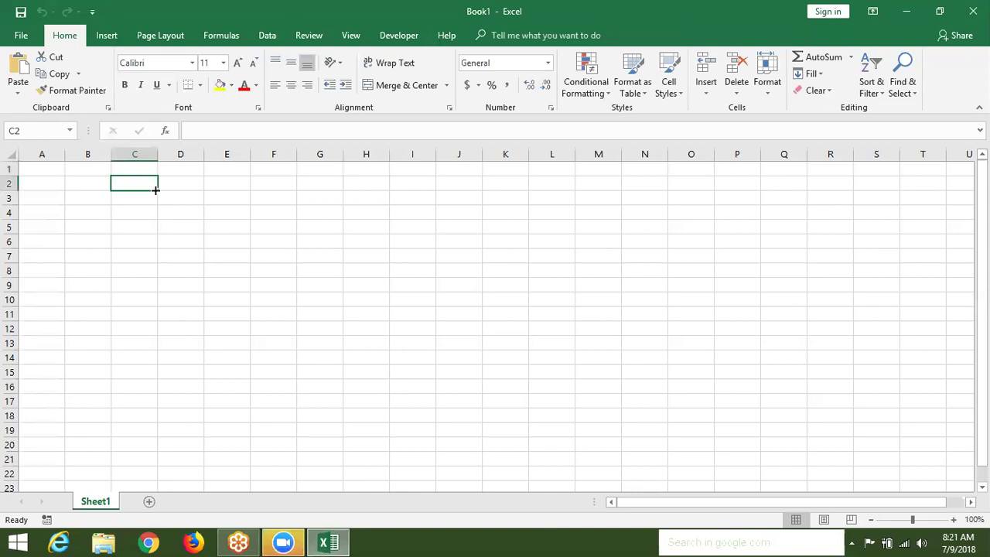
- Enter Miss Data storage in C2 and Calculation in C3
key(Up)
key(Down)
text(Mi)
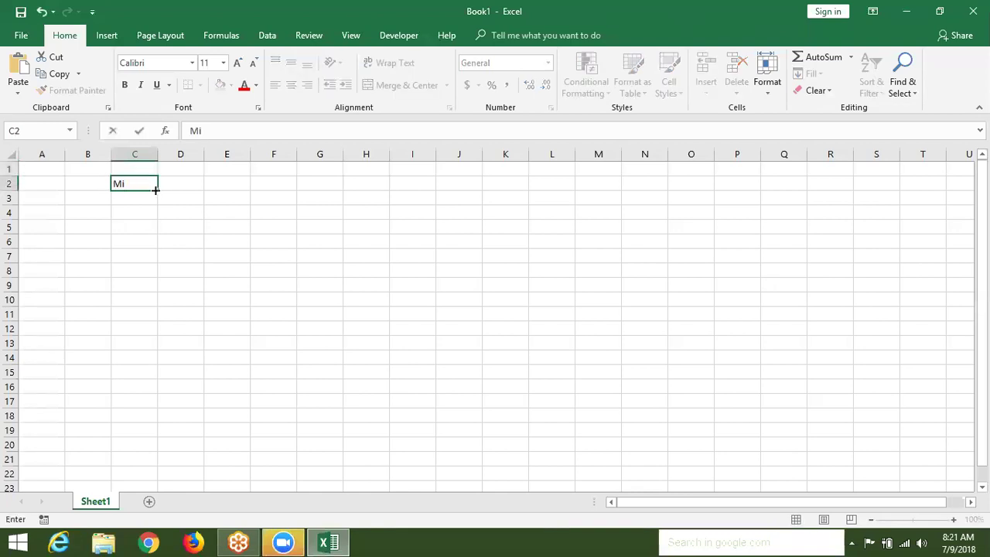
text(ss Data)
text( tora)
key(BackSpace)
key(BackSpace)
key(BackSpace)
text(storage)
key(Return)
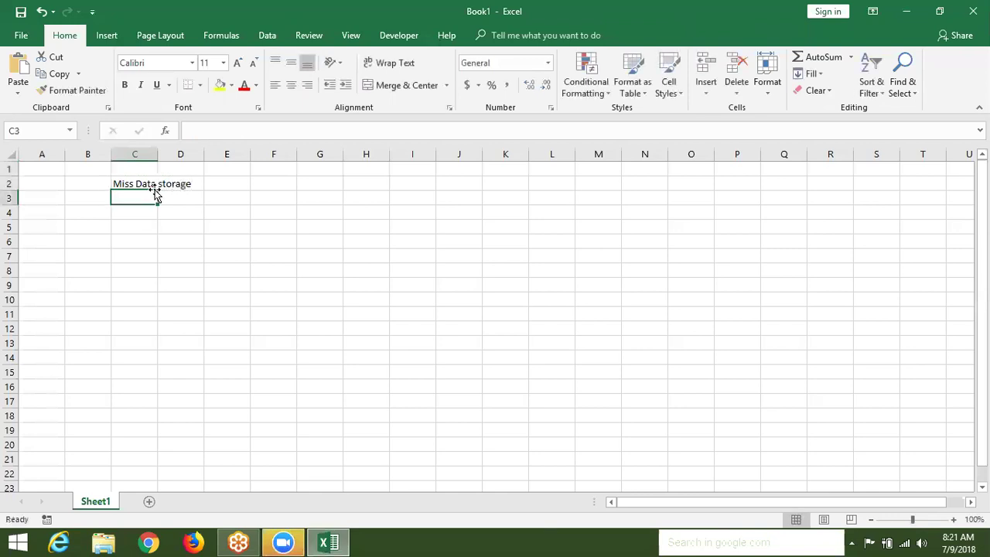
text(Calculation)
key(Return)
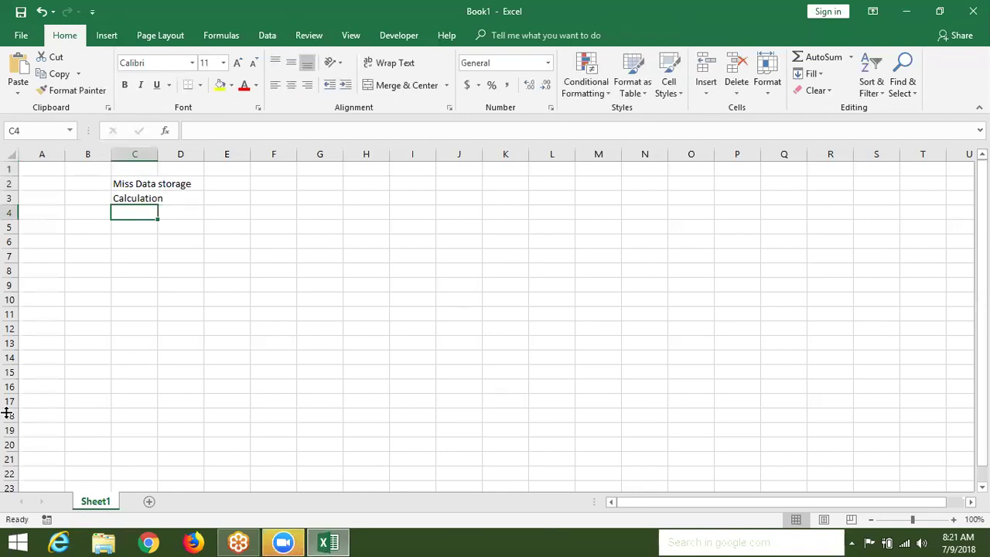
- Enter Analysis in C4, Repersantion beside it in D4, and Sharing in C5
text(An)
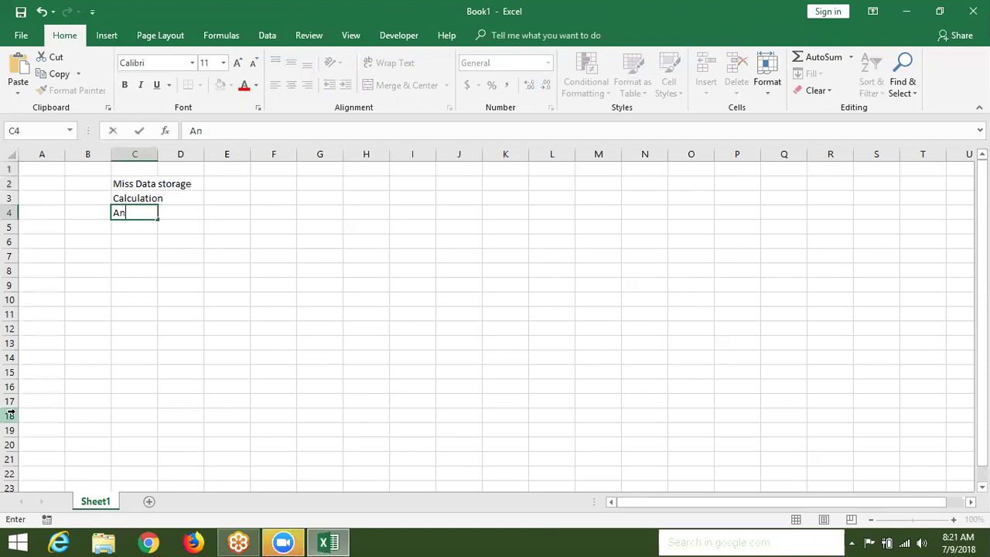
text(aly)
text(sis)
key(Return)
key(Up)
key(Right)
text(RE)
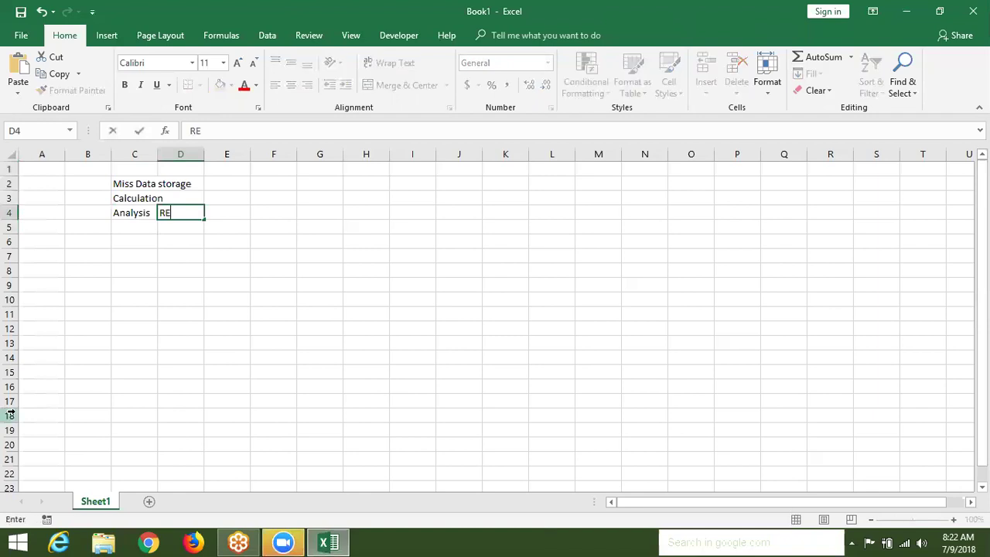
key(BackSpace)
text(ep)
text(ersantion)
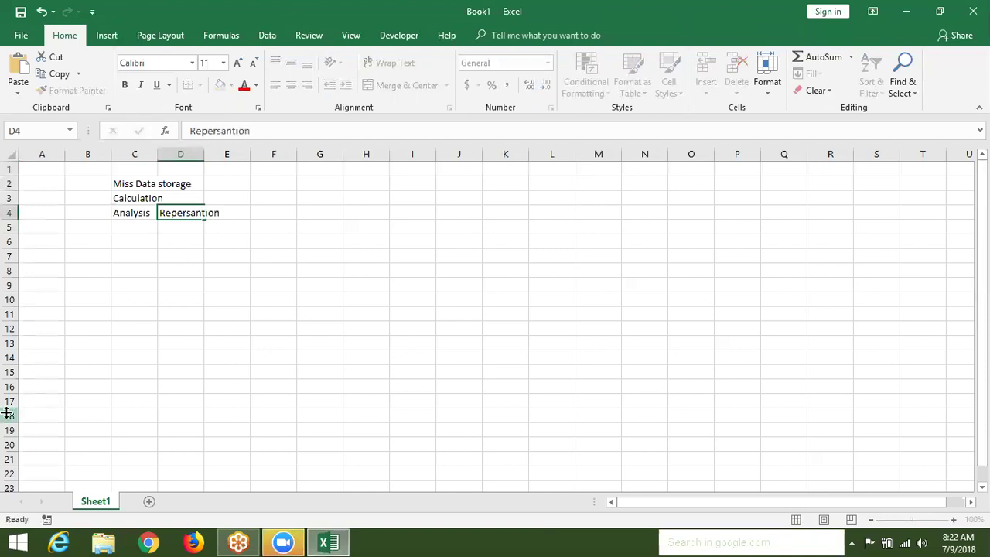
key(Return)
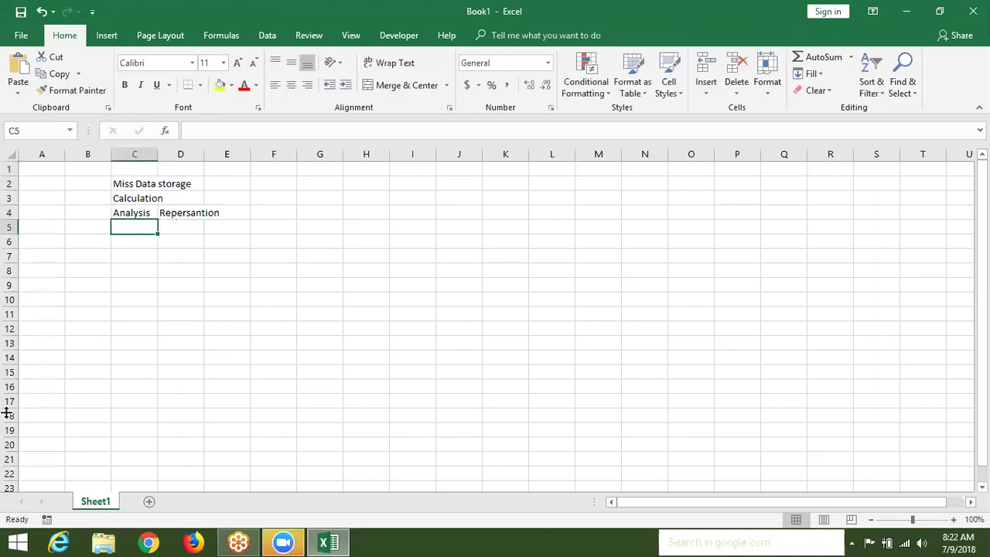
text(Shar)
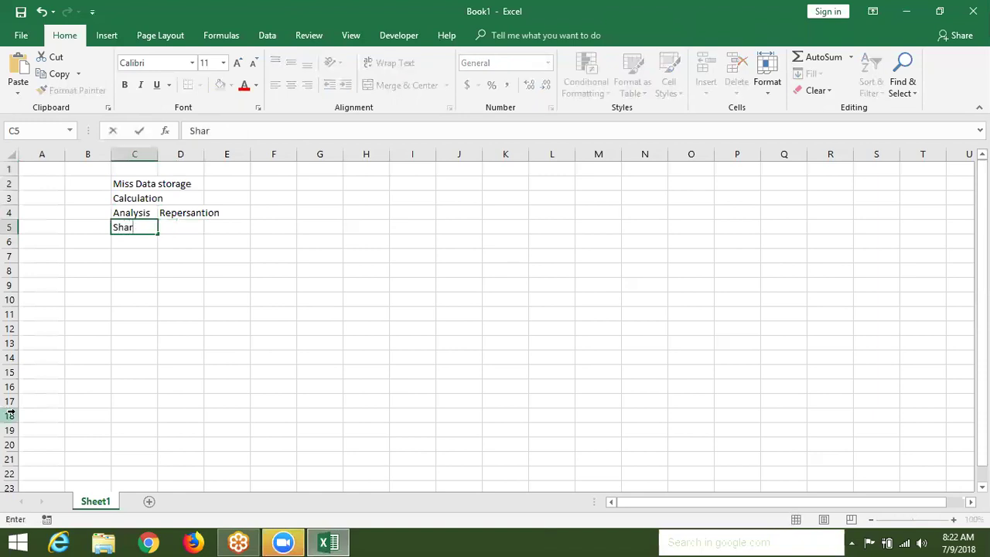
text(ing)
key(Return)
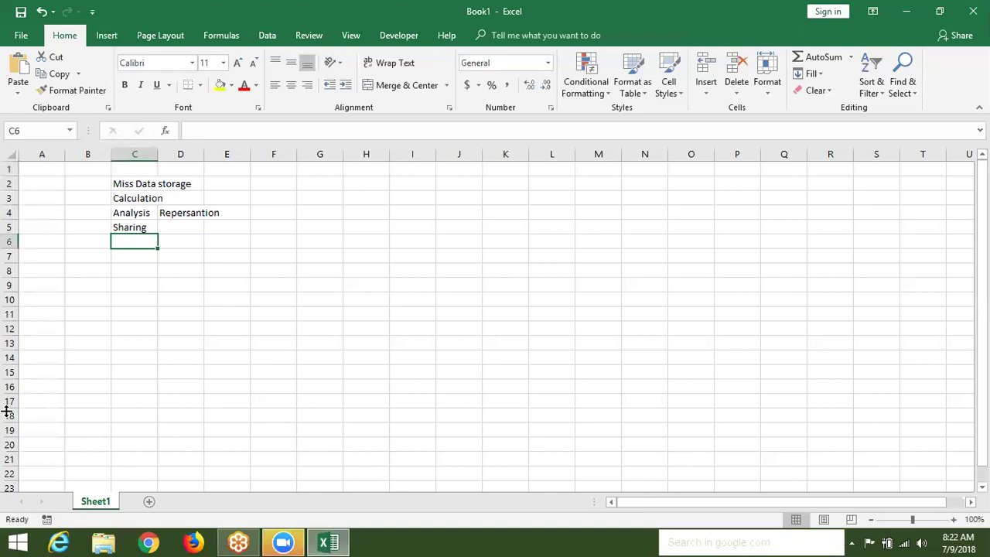
key(Up)
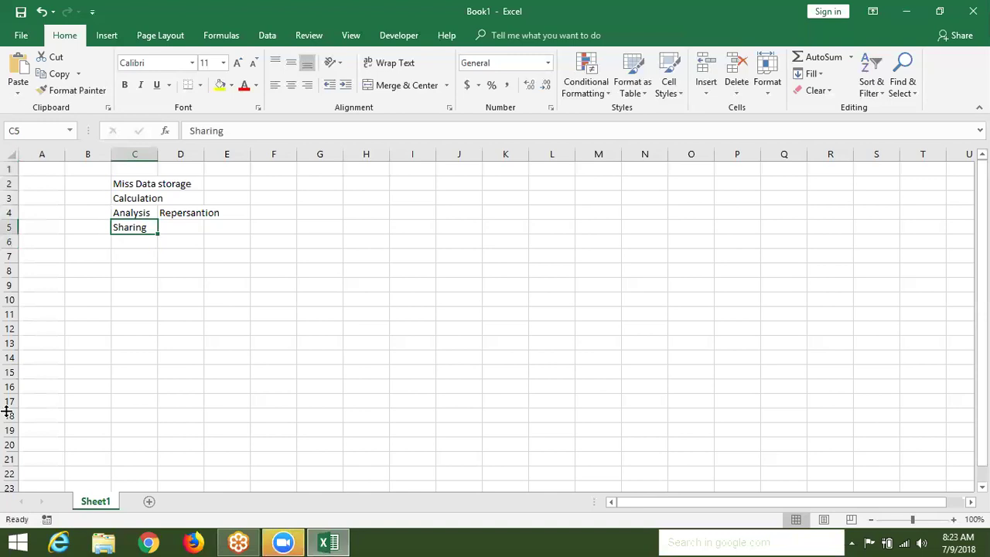
key(Up)
key(Right)
key(Left)
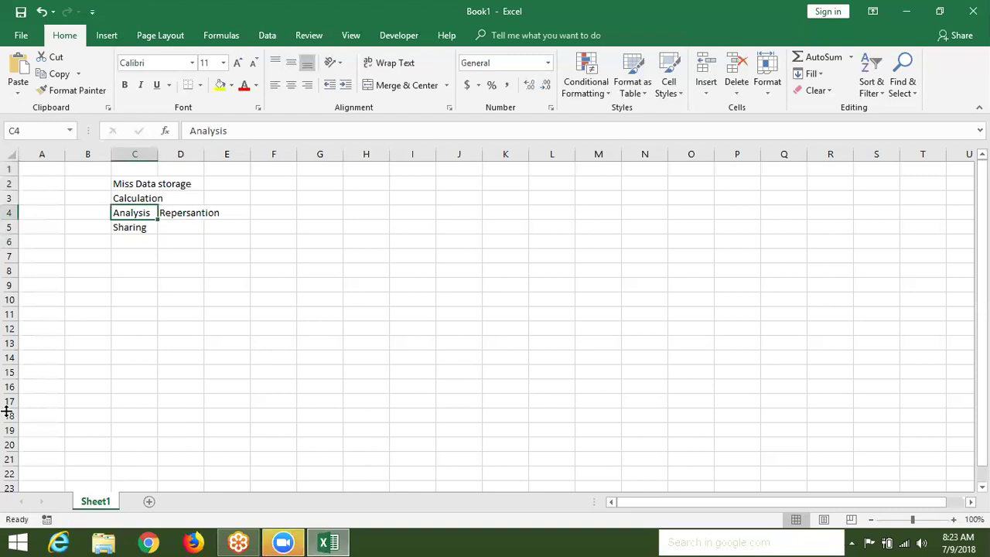
key(Right)
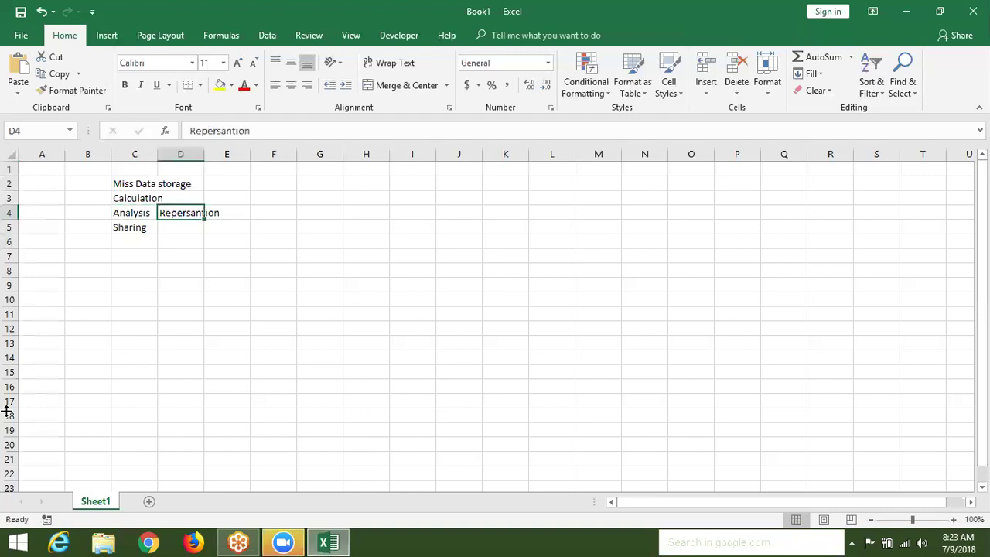
key(Left)
key(Up)
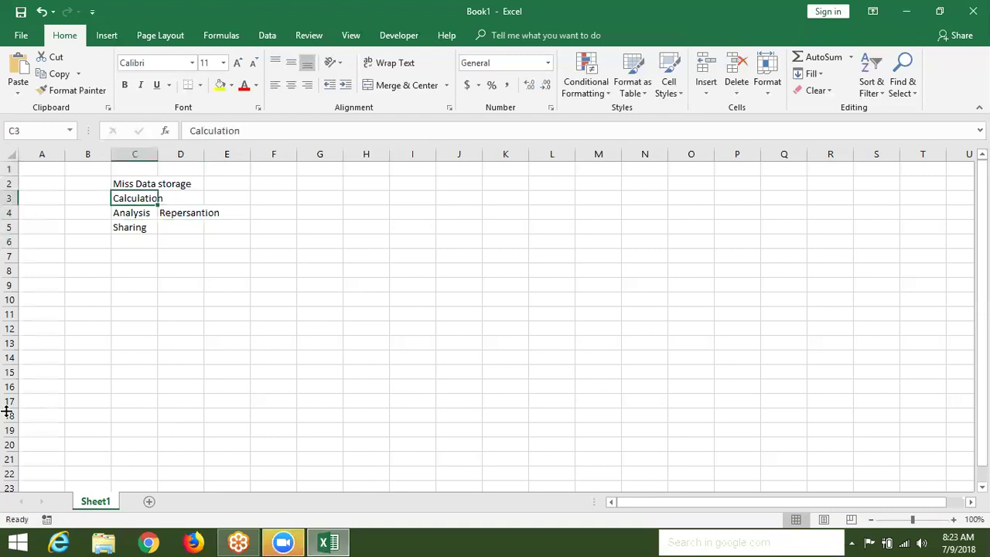
key(Up)
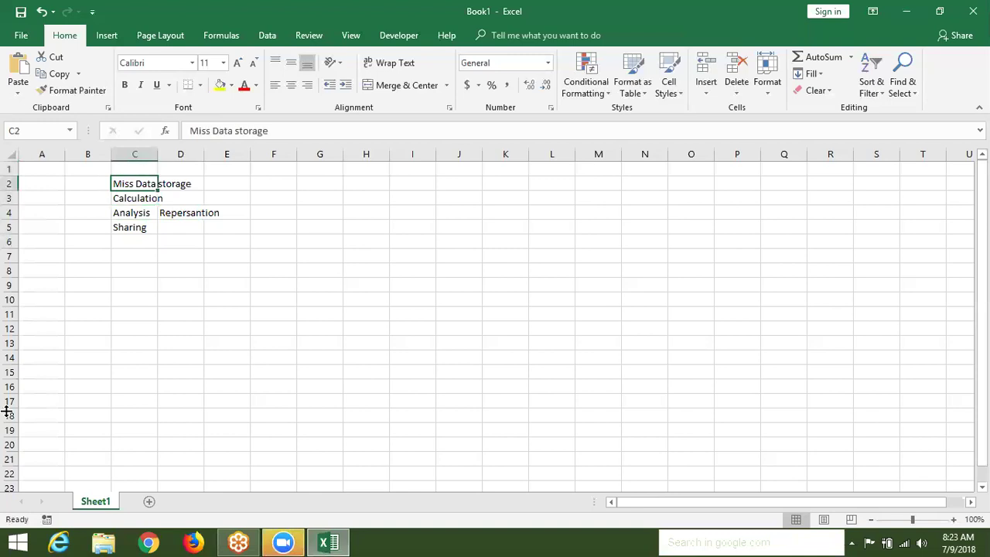
key(Down)
key(Down)
key(Down)
key(Up)
key(Up)
key(Up)
key(shift+Down)
key(shift+Down)
key(shift+Down)
key(shift+Down)
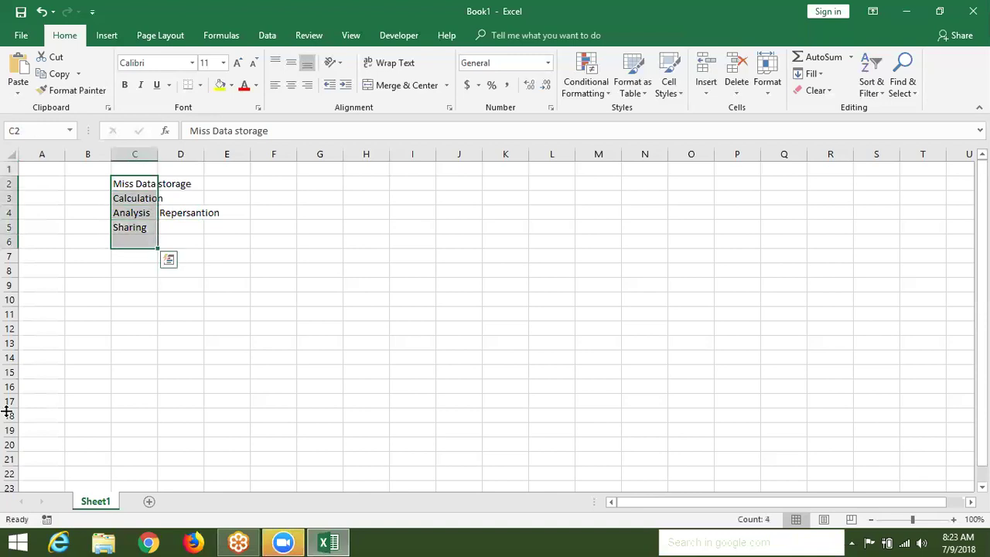
key(shift+Up)
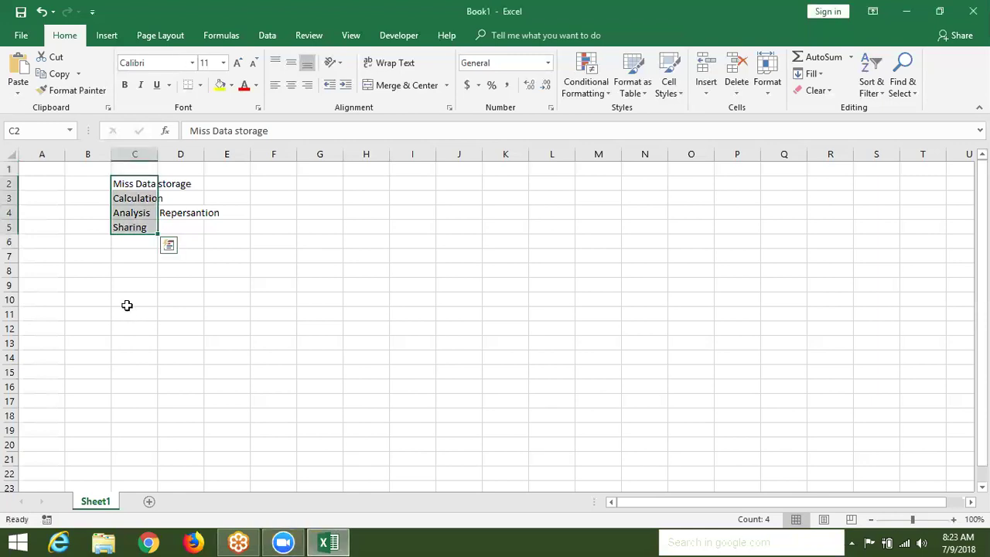
- Add Sheet2 and select all of column A and row 1
click(148, 502)
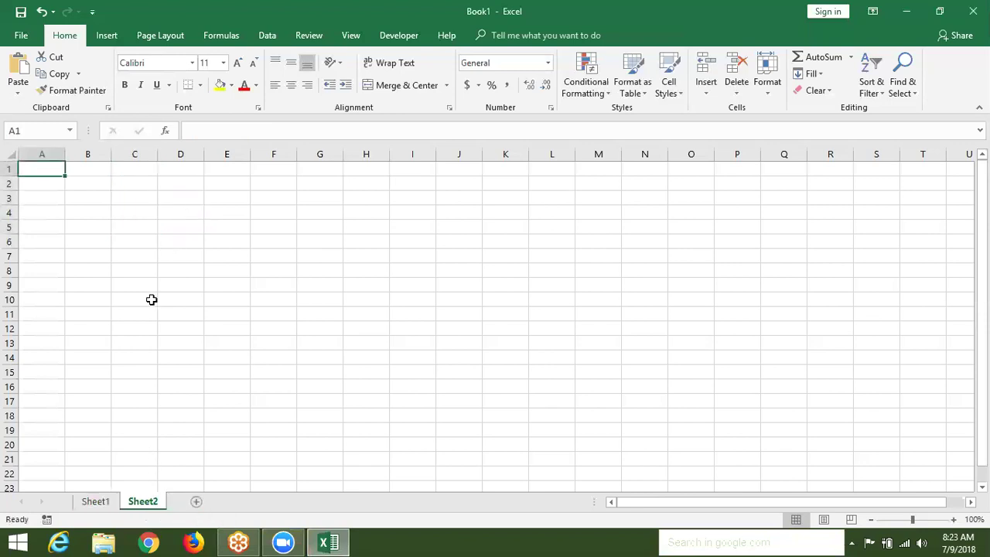
click(251, 174)
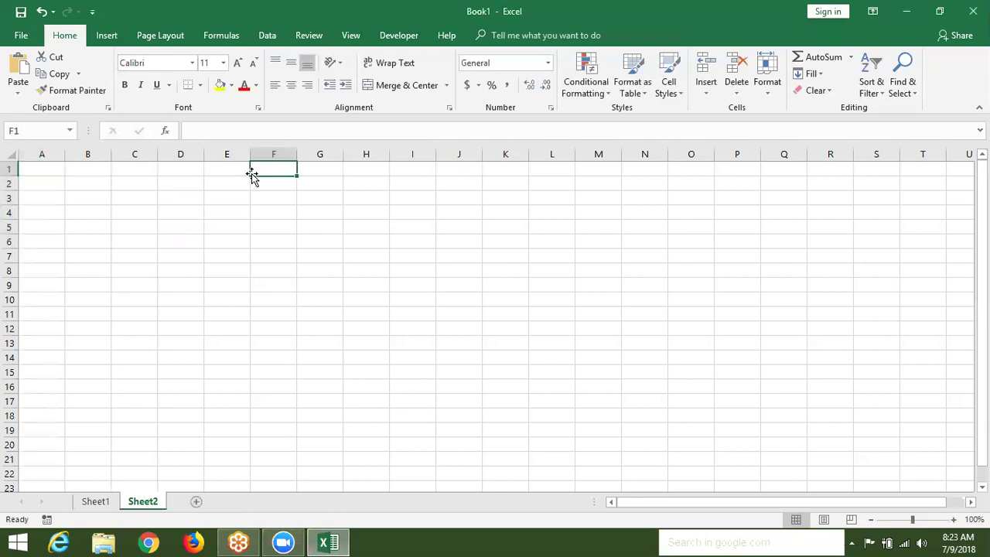
drag(46, 154, 10, 168)
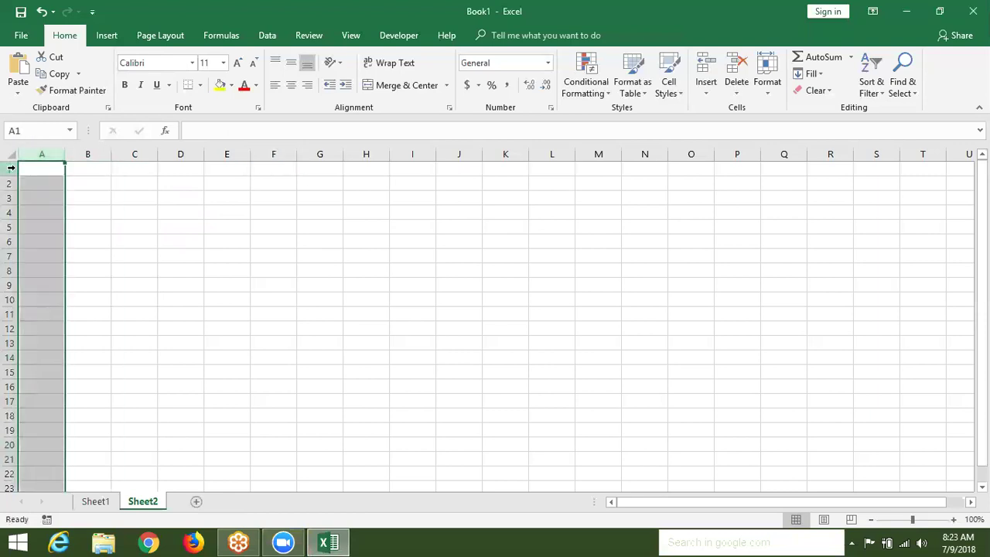
click(11, 168)
click(95, 200)
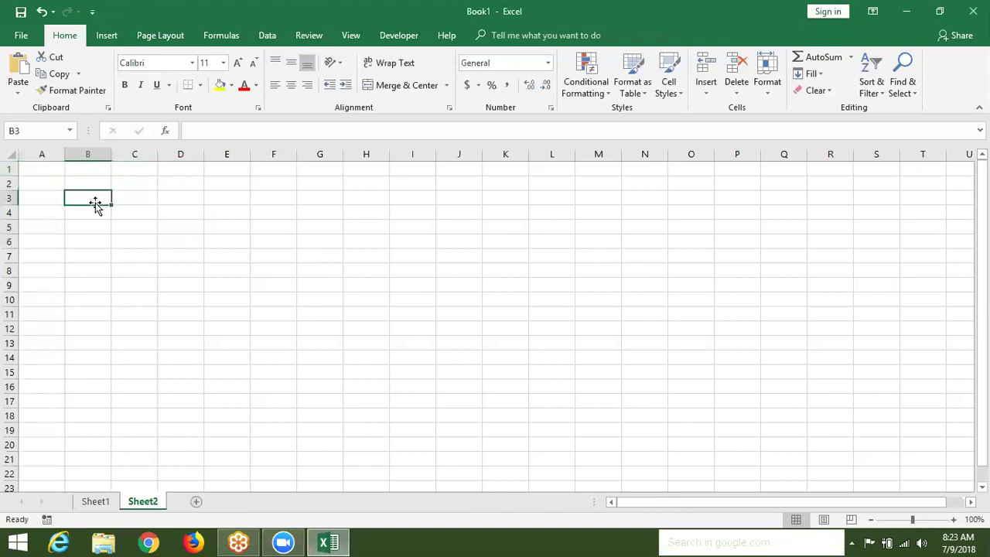
- Enter the number 12365 in cell A1
click(52, 172)
text(12365)
key(Return)
click(53, 170)
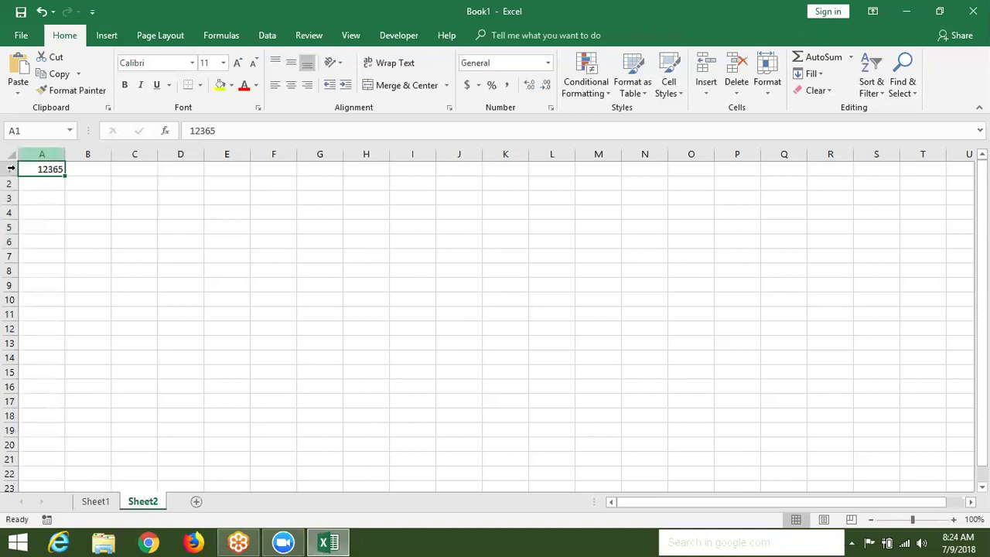
click(108, 195)
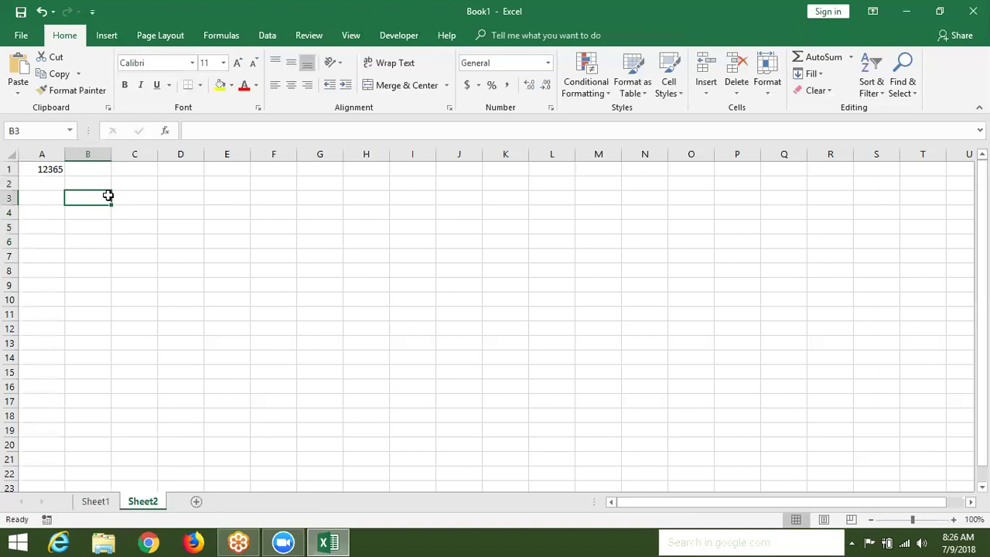
- Enter 20 in B3, 30 in C3, and the formula =20+30 in D3
text(20)
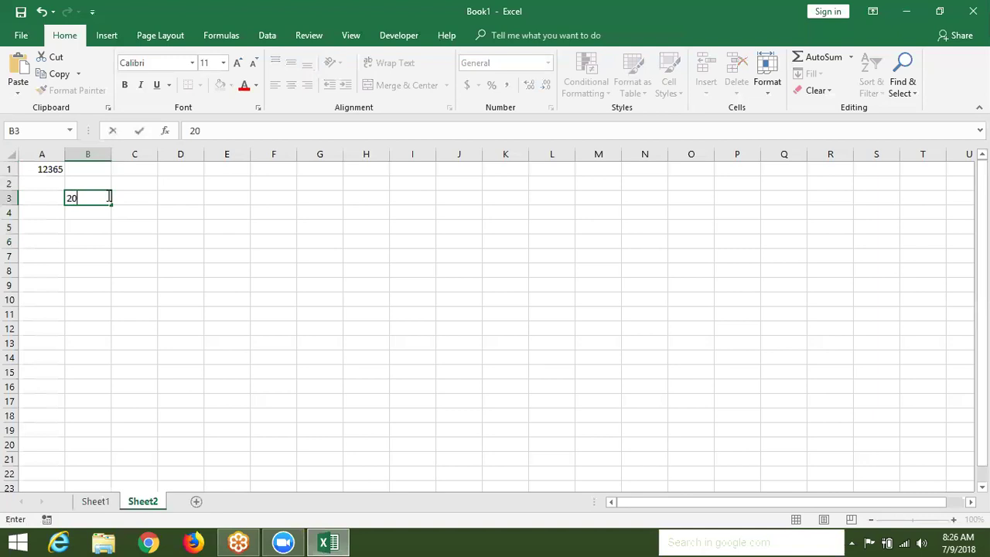
key(Tab)
text(3)
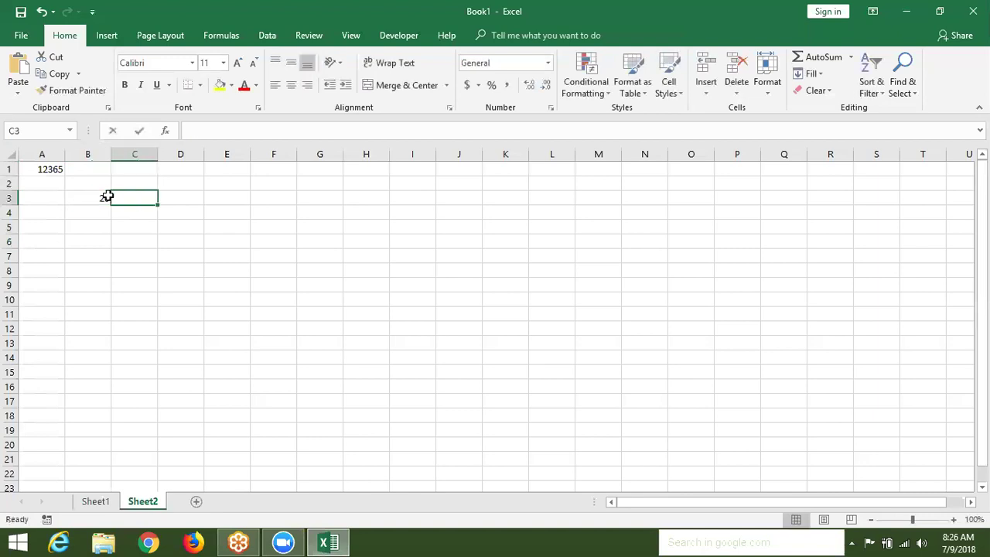
text(0)
key(Tab)
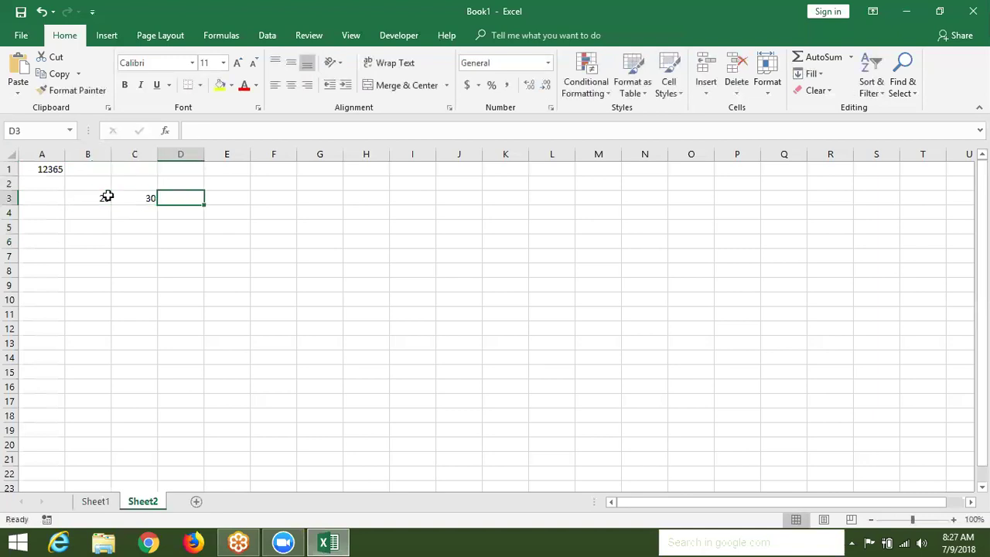
text(=20+30)
key(Return)
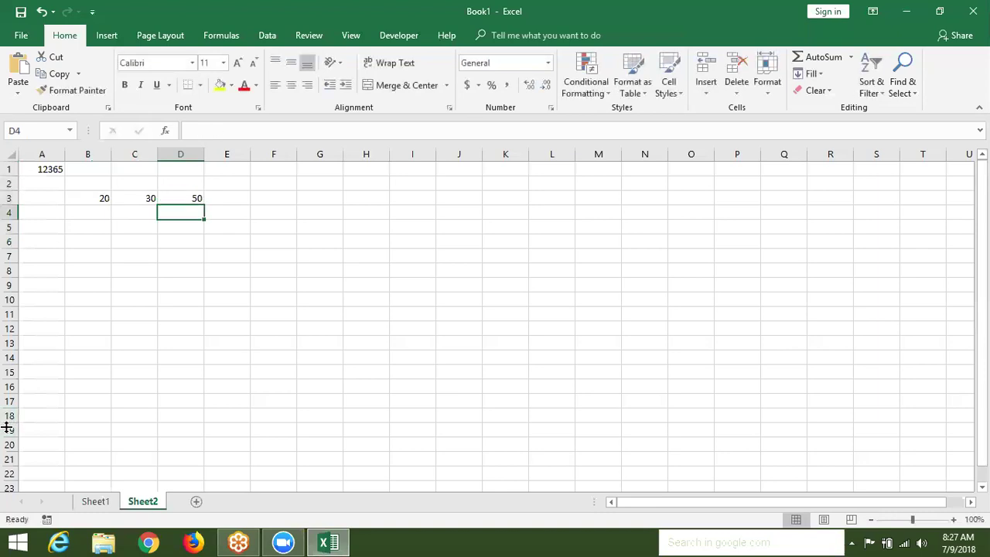
key(Up)
key(Down)
key(Up)
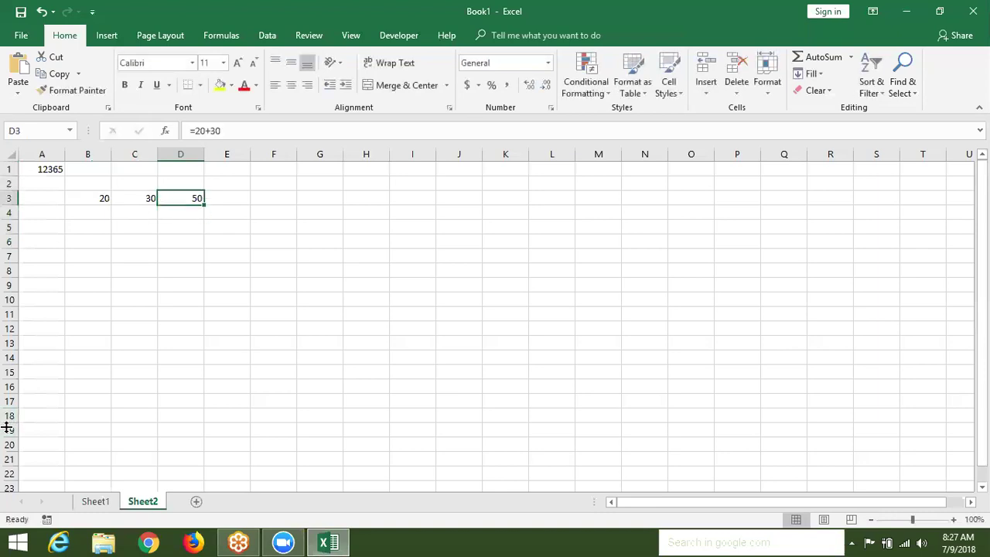
- Enter =B3+C3 in E3 and inspect its B3 and C3 references
key(Right)
text(=)
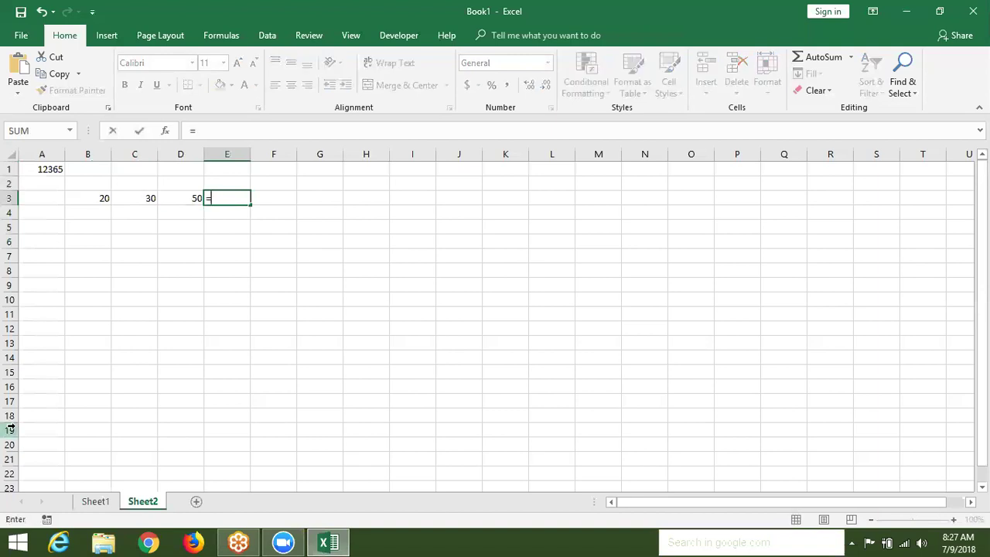
text(b3+)
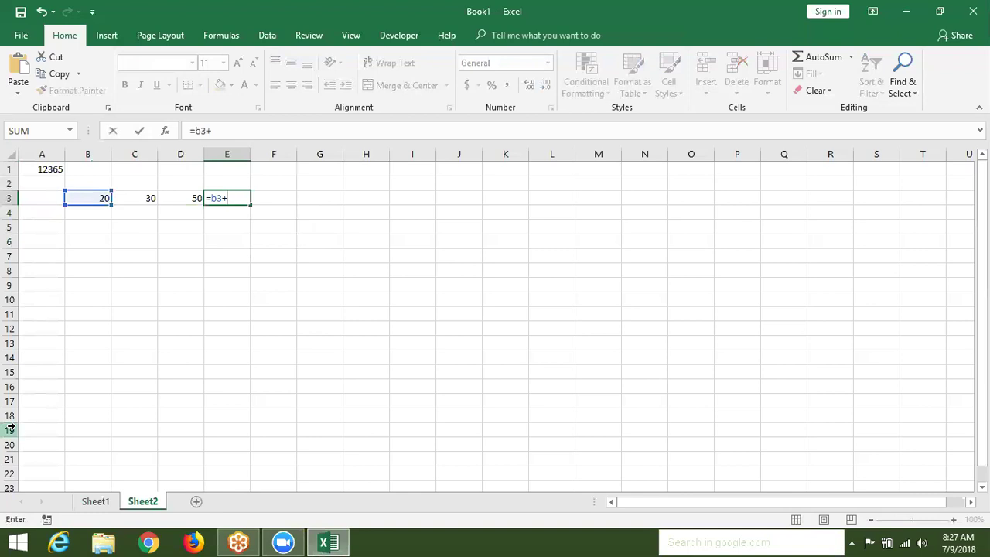
text(c3)
key(Return)
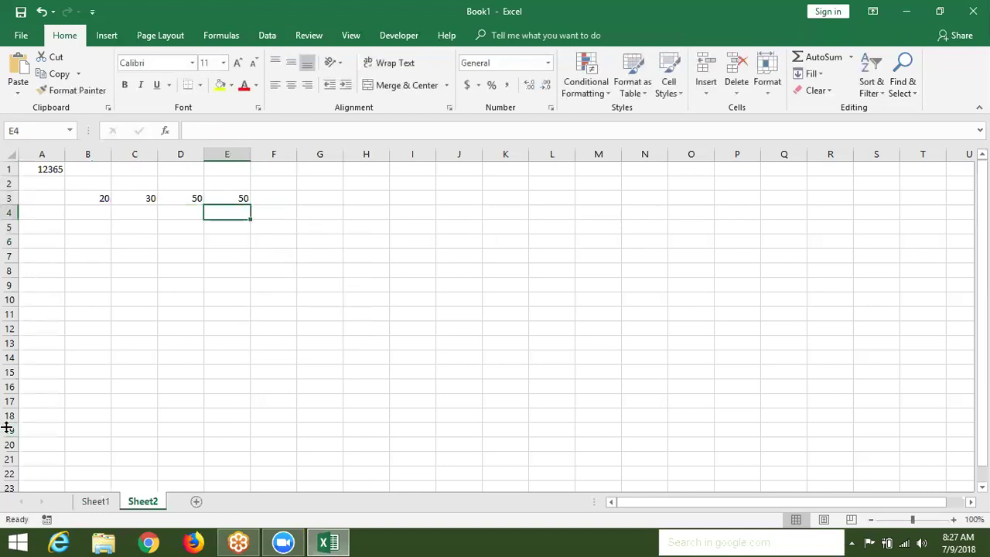
key(Up)
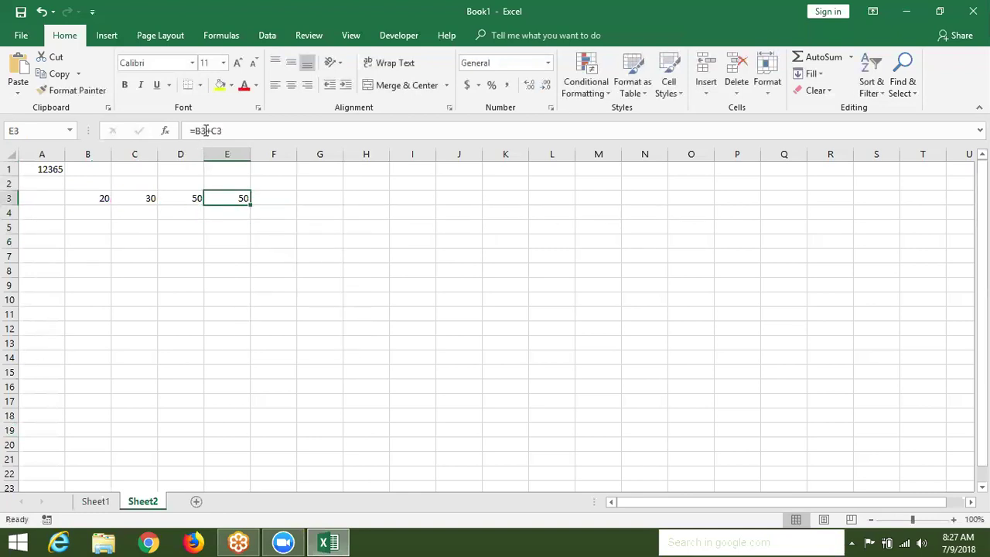
click(205, 131)
double_click(203, 130)
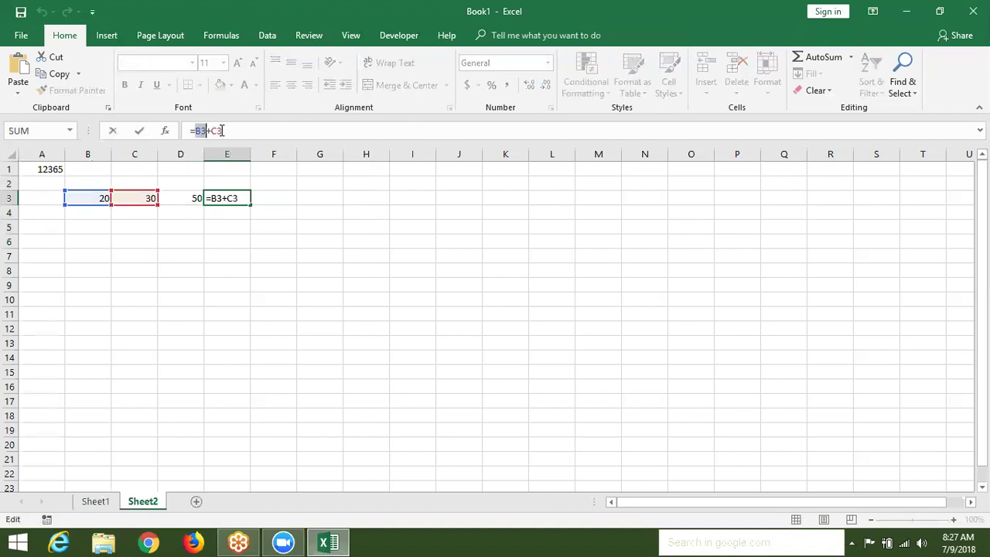
double_click(218, 130)
key(ctrl+Return)
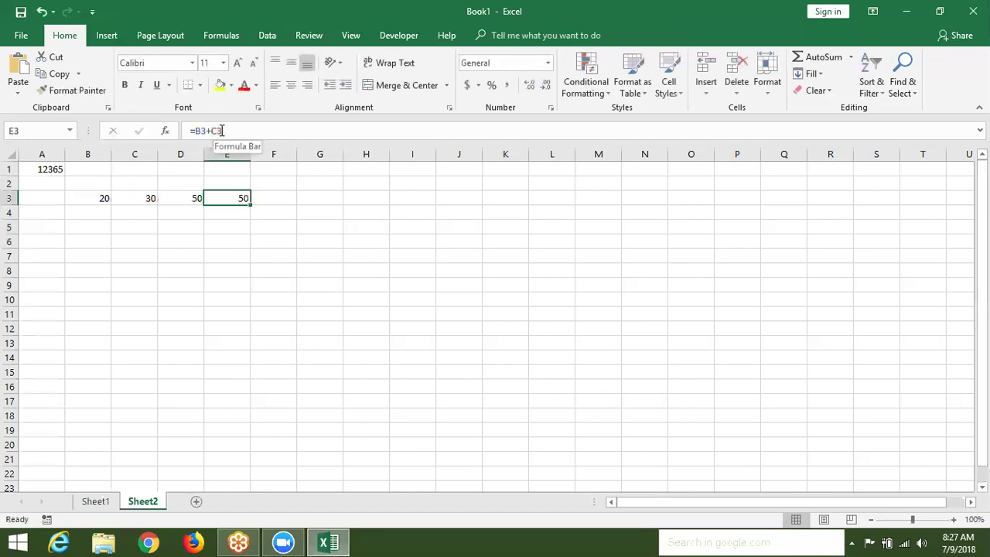
- Add Sheet3 with a Sales heading in A1
click(196, 500)
text(S)
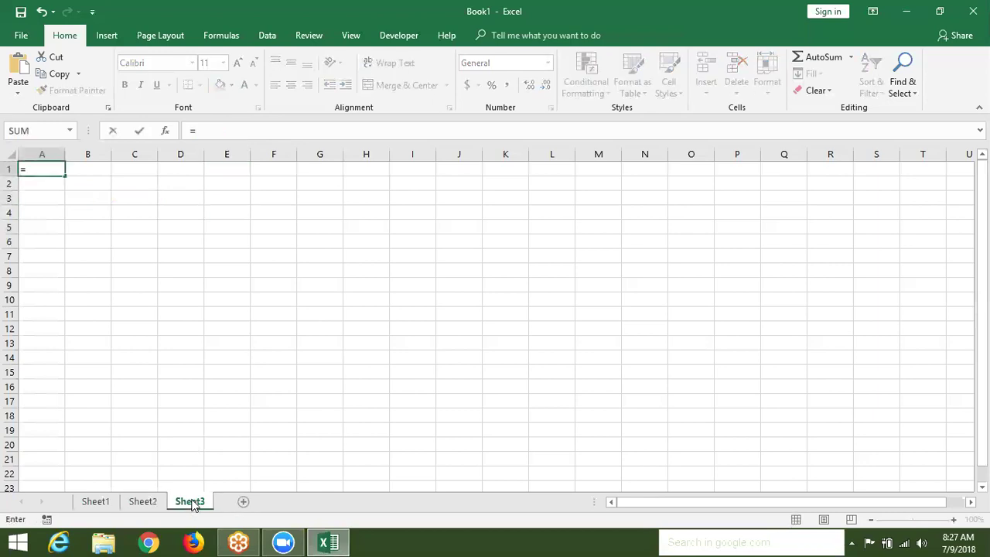
text(Ales)
key(Return)
key(Up)
key(Down)
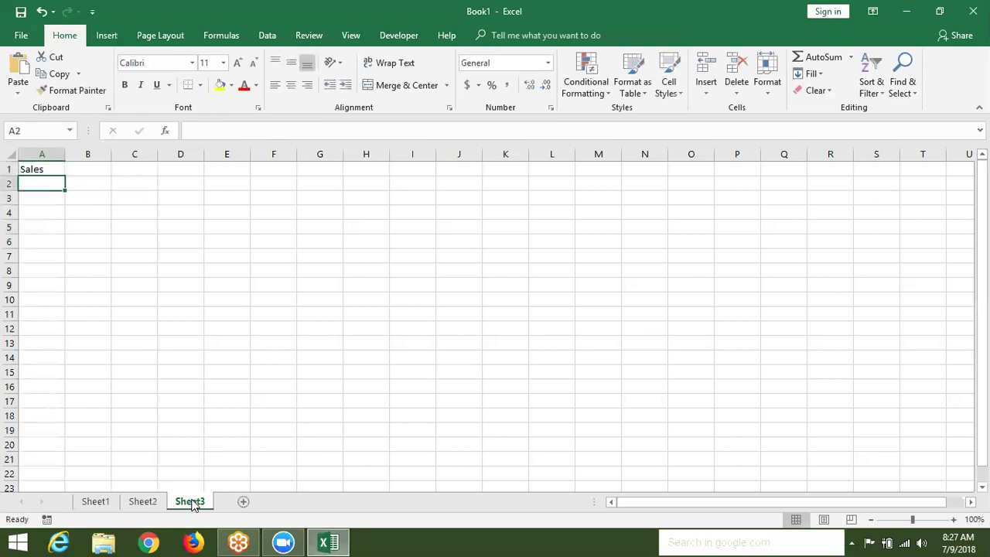
- Enter =RANDBETWEEN(20,90) in cell A2
text(=rand)
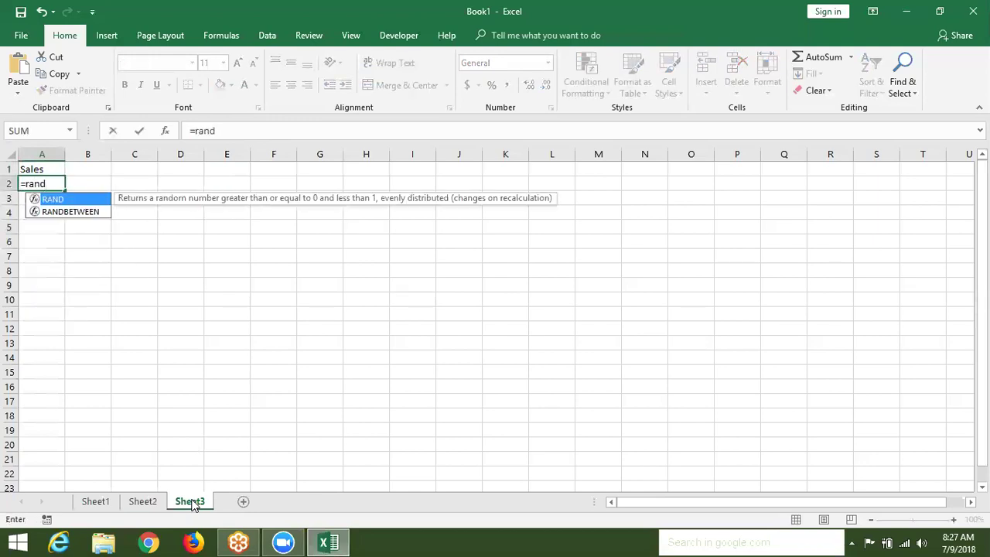
key(Down)
key(Tab)
text(20,)
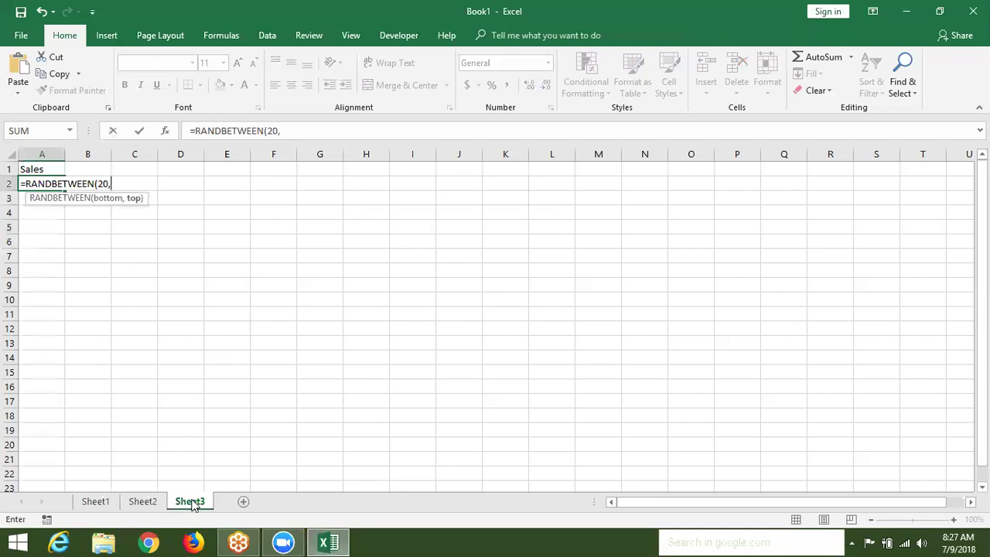
text(9)
key(Return)
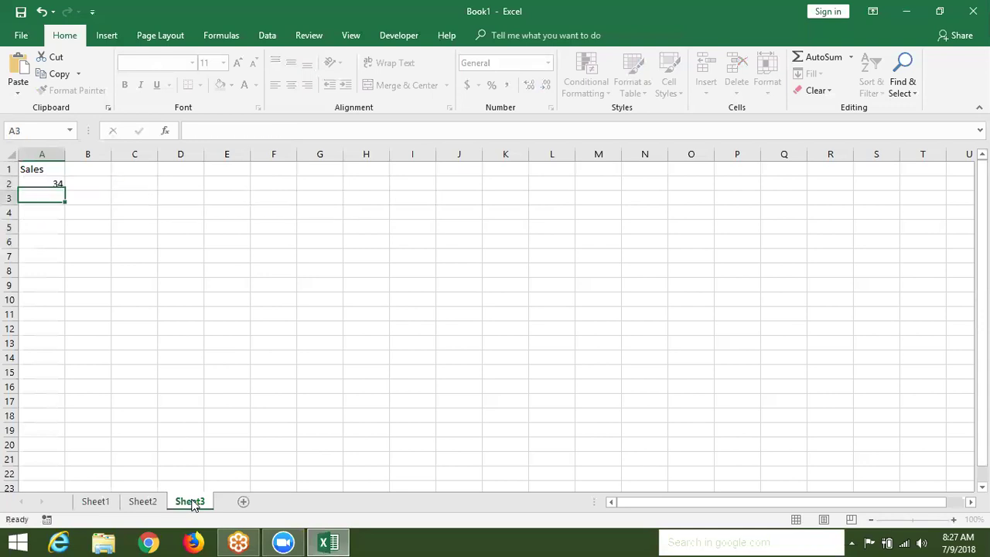
- Fill the random formula down to A45 and paste it back as fixed values
click(54, 184)
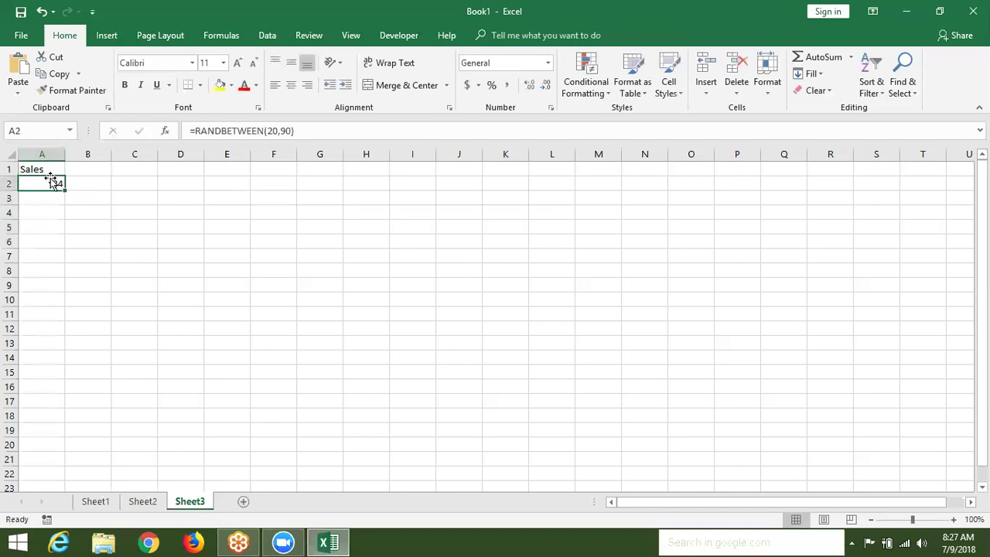
drag(59, 185, 82, 532)
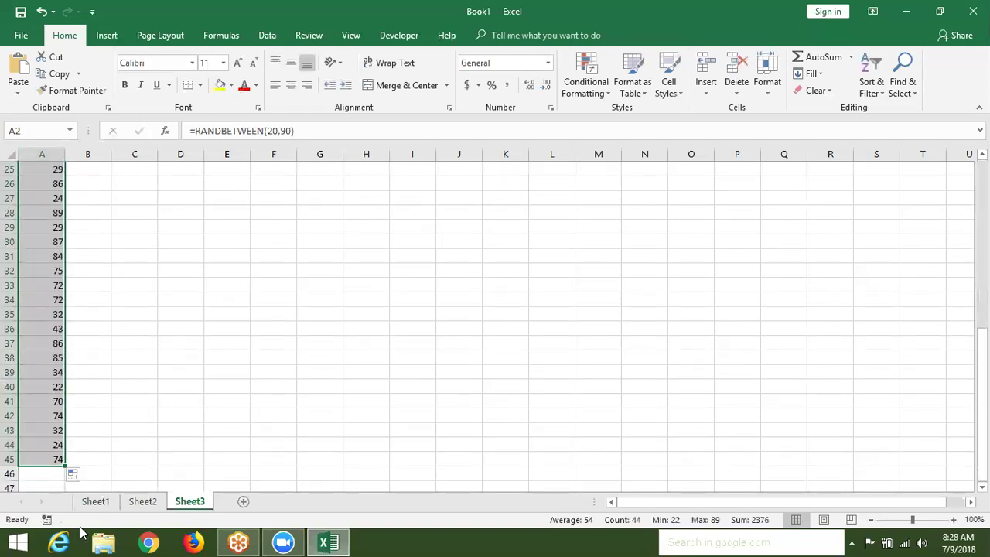
key(ctrl+c)
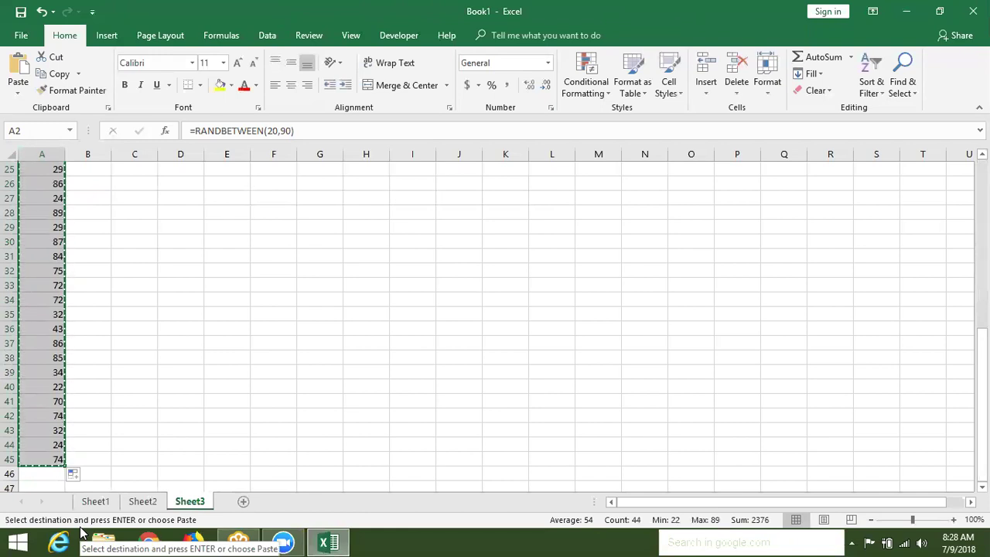
click(18, 93)
click(14, 181)
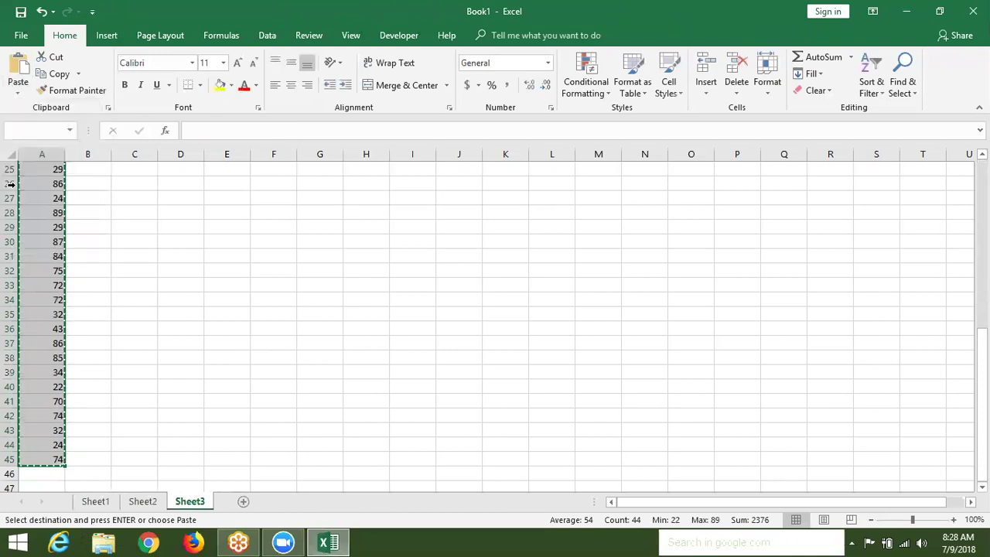
scroll(106, 188, up, 8)
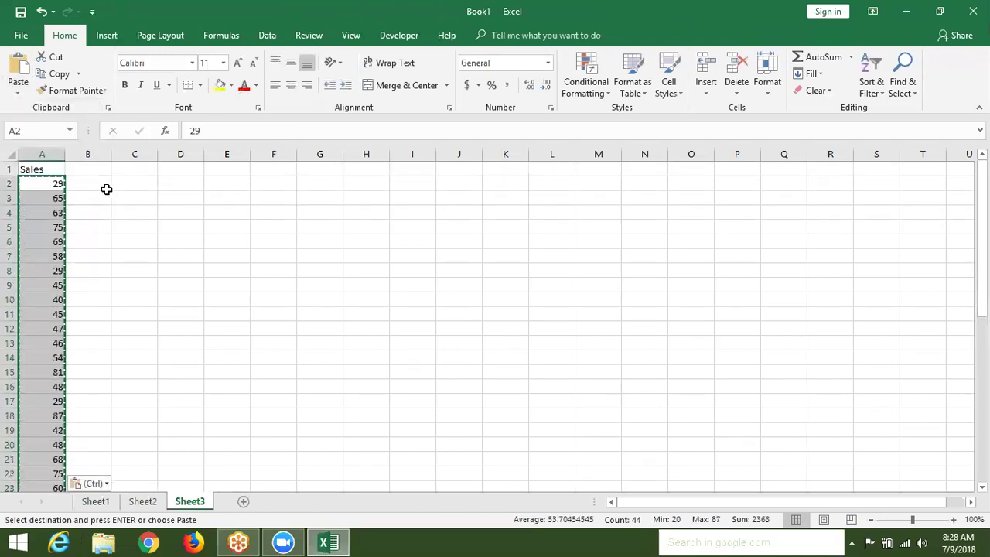
key(Escape)
- Enter the formula =A2+20 in B2
click(92, 186)
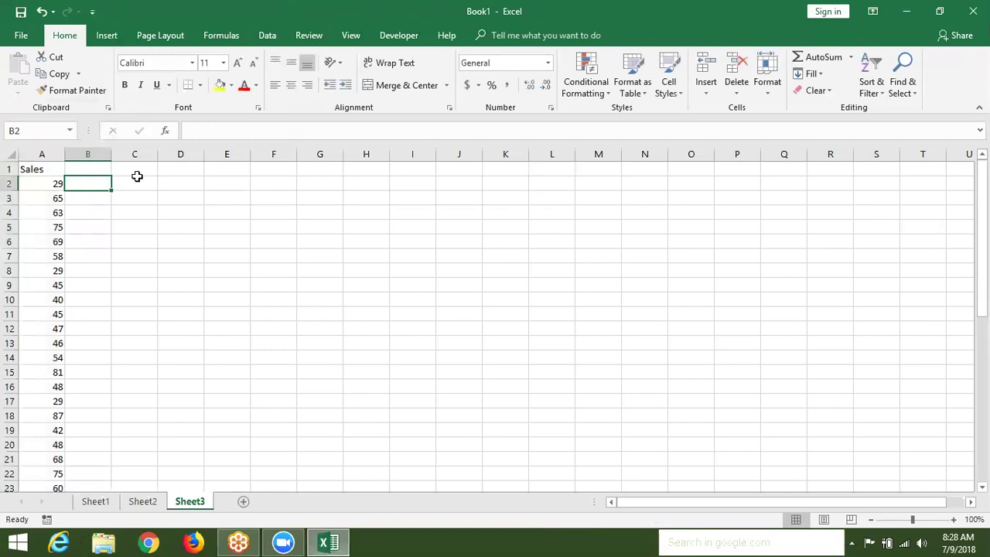
text(=)
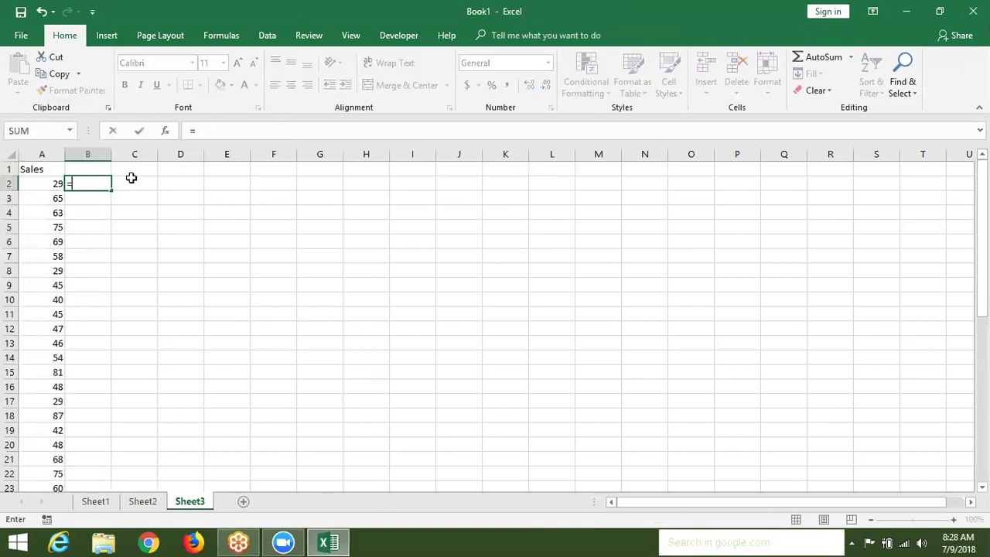
click(39, 179)
text(++)
key(BackSpace)
text(20)
key(Return)
click(99, 184)
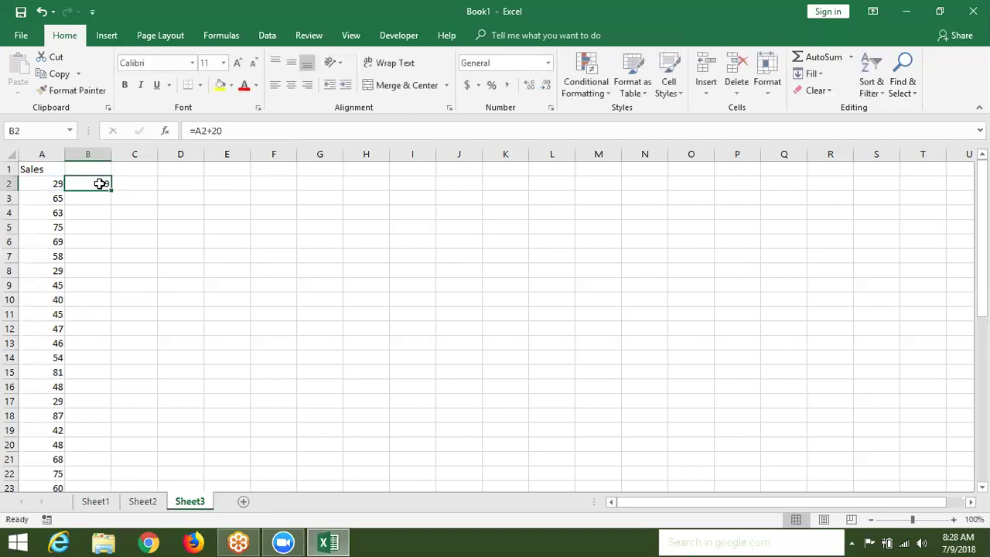
- Fill the plus-20 formula down all Sales rows and confirm B3 shows =A3+20
click(98, 192)
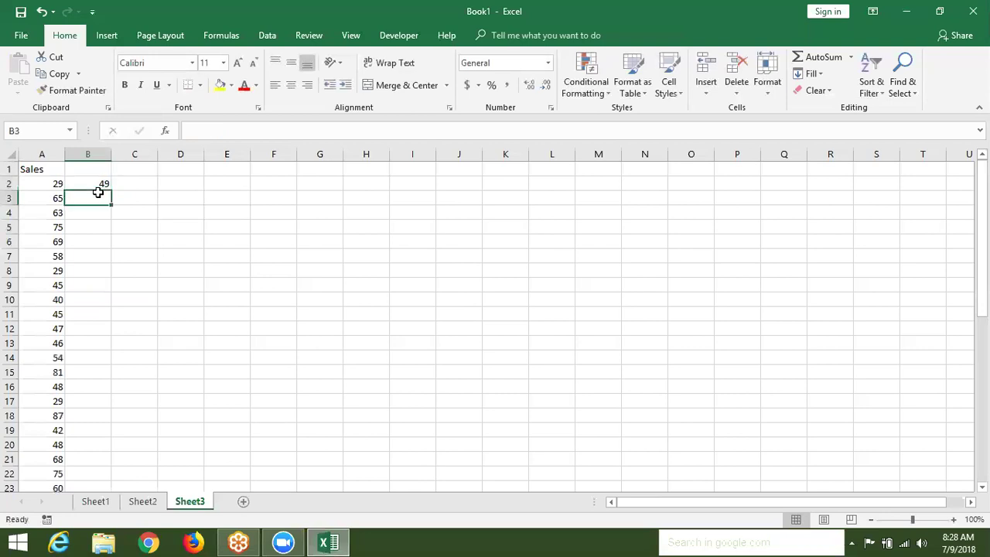
drag(98, 192, 92, 325)
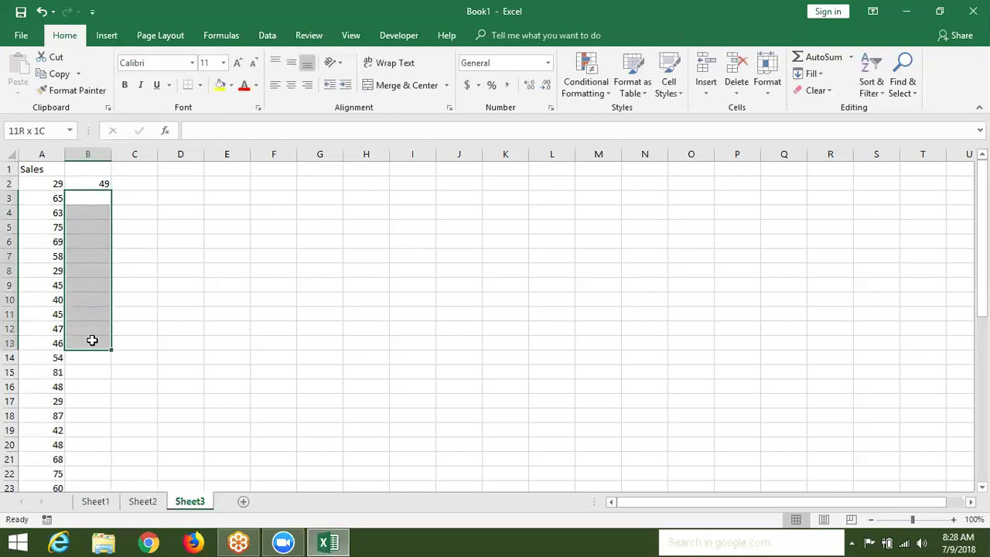
click(100, 184)
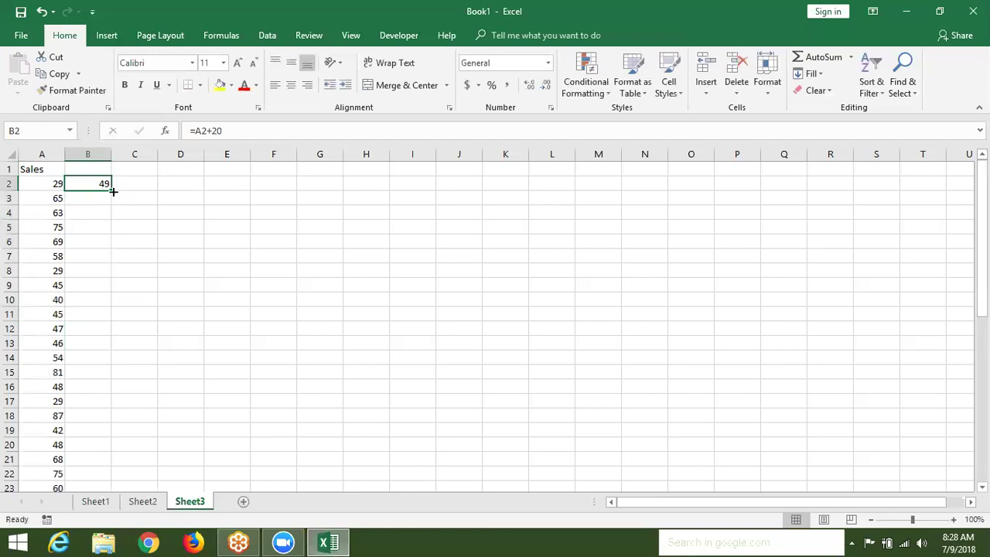
double_click(113, 191)
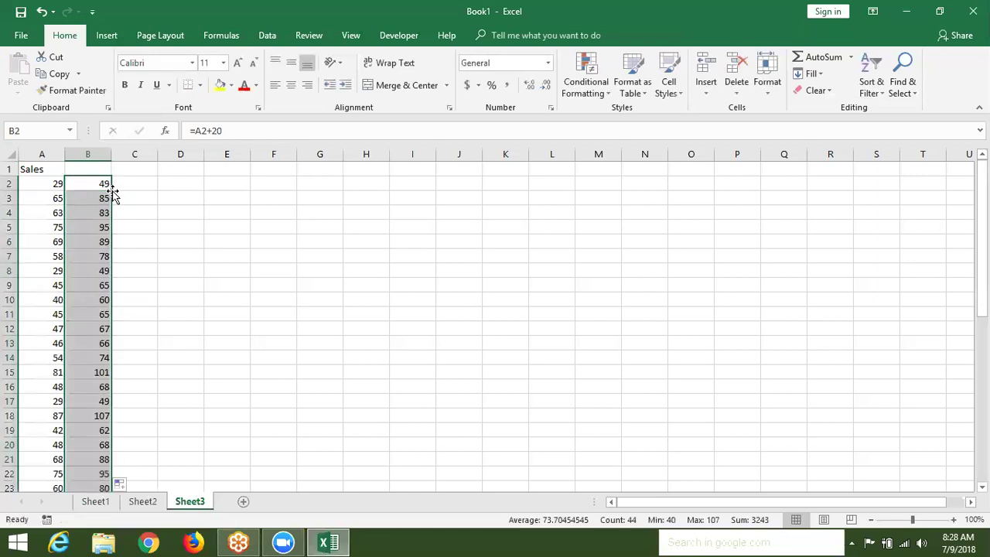
click(104, 186)
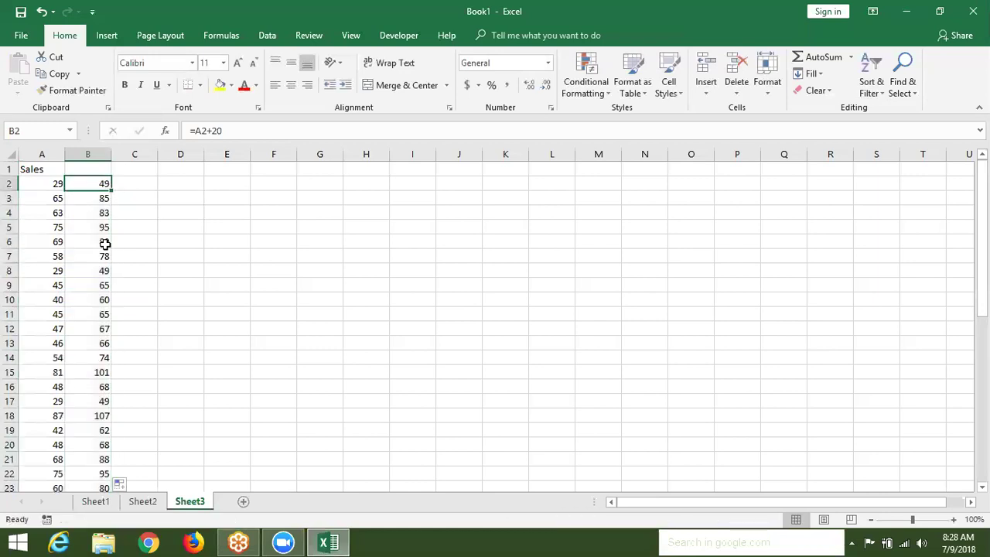
click(95, 195)
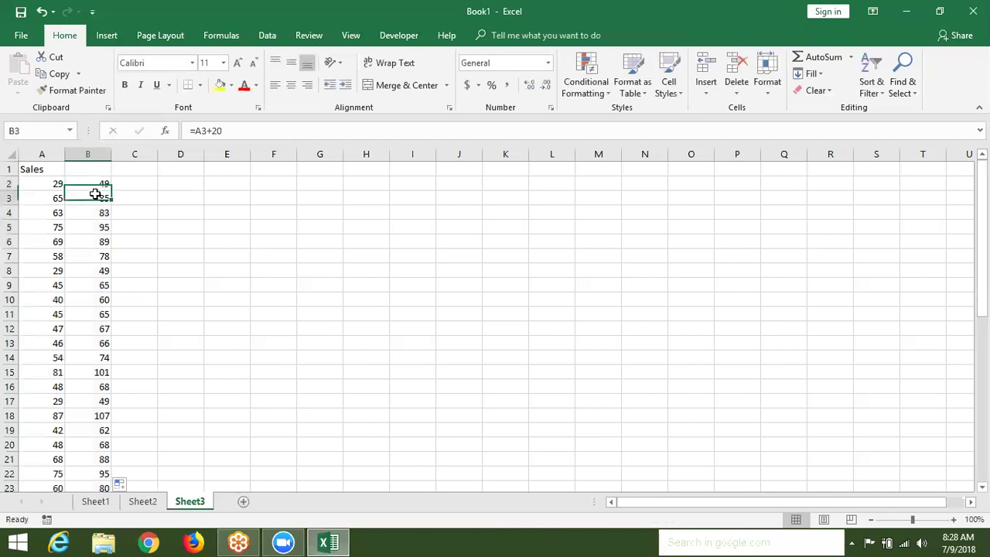
double_click(91, 196)
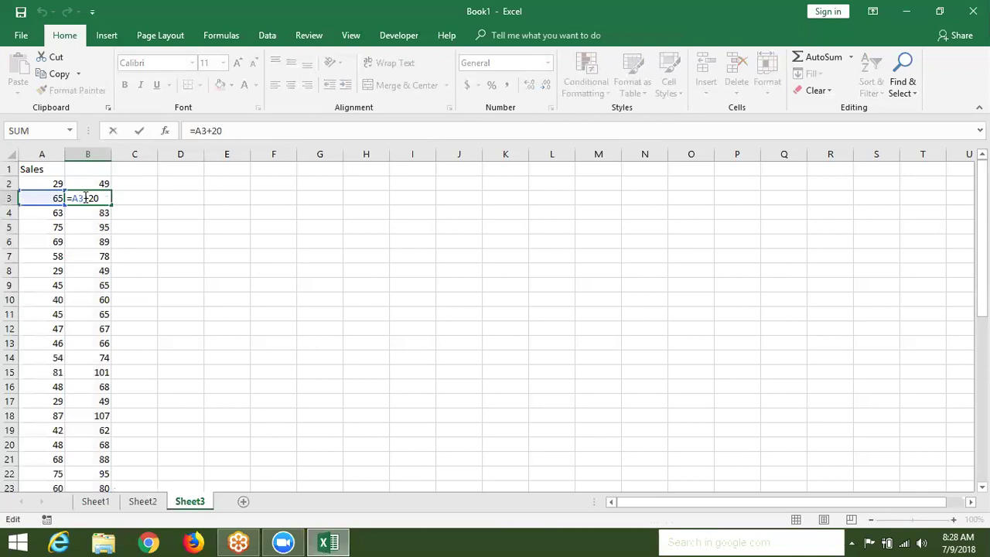
double_click(74, 198)
key(ctrl+Return)
double_click(76, 214)
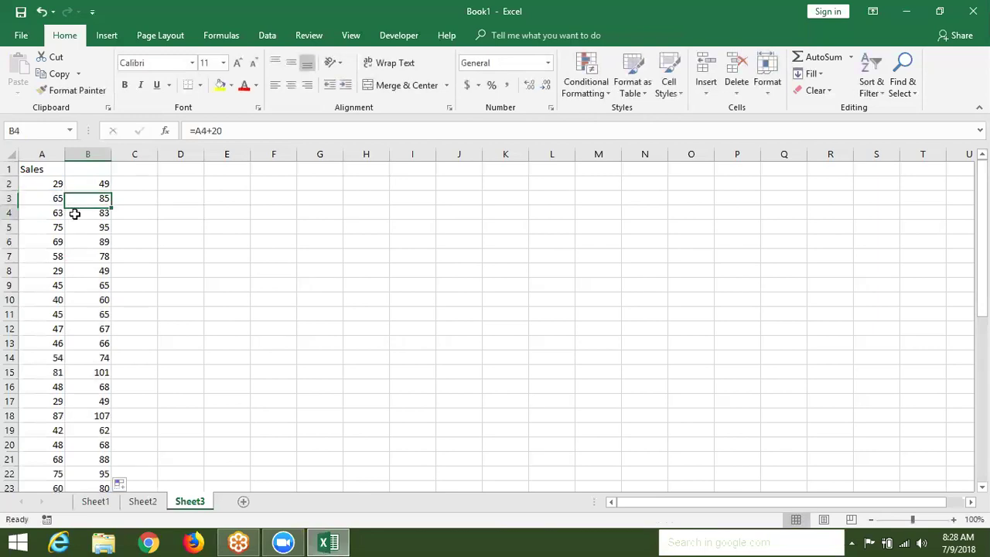
double_click(77, 213)
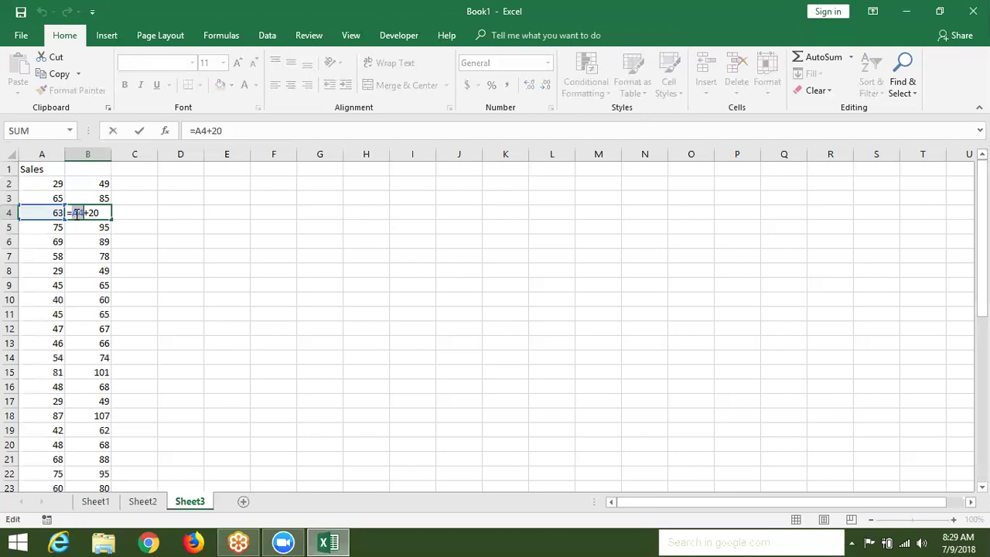
key(ctrl+Return)
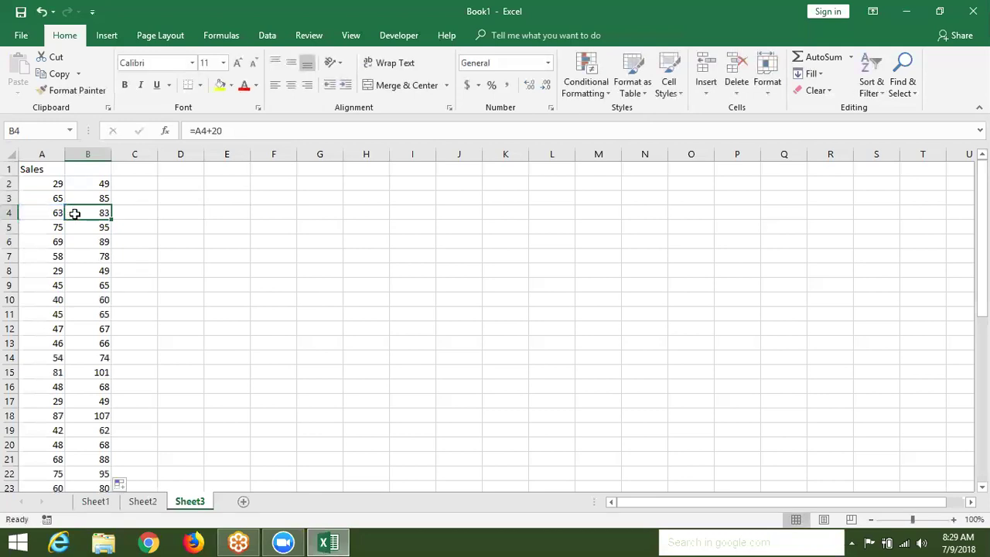
key(Up)
key(Up)
key(ctrl+Down)
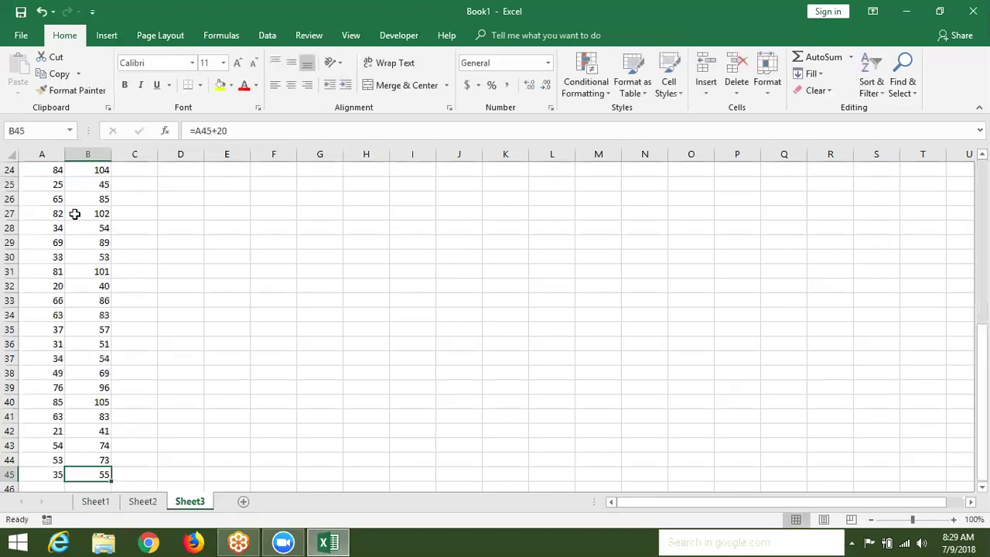
key(ctrl+shift+Up)
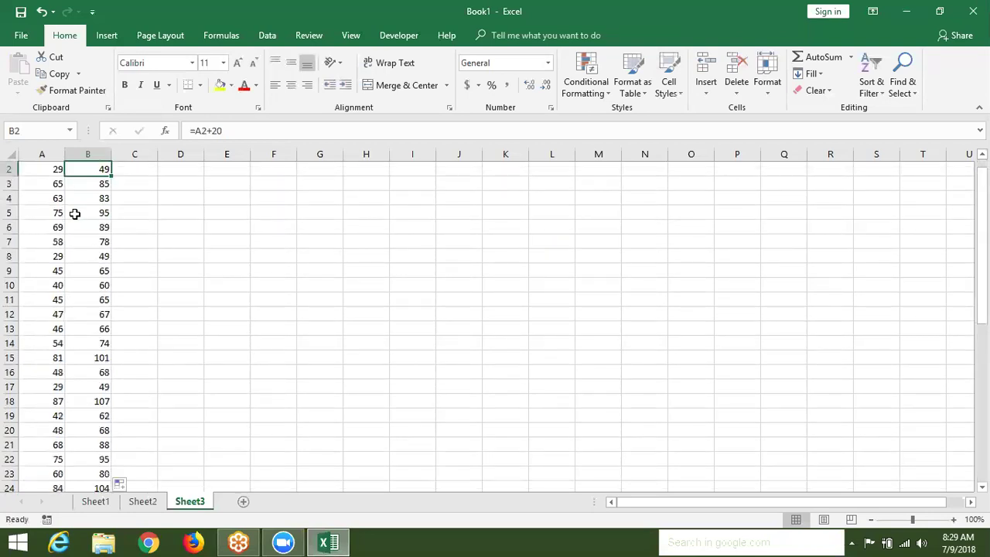
- Clear the plus-20 results from column B and put the constant 20 in C1
key(Delete)
key(Up)
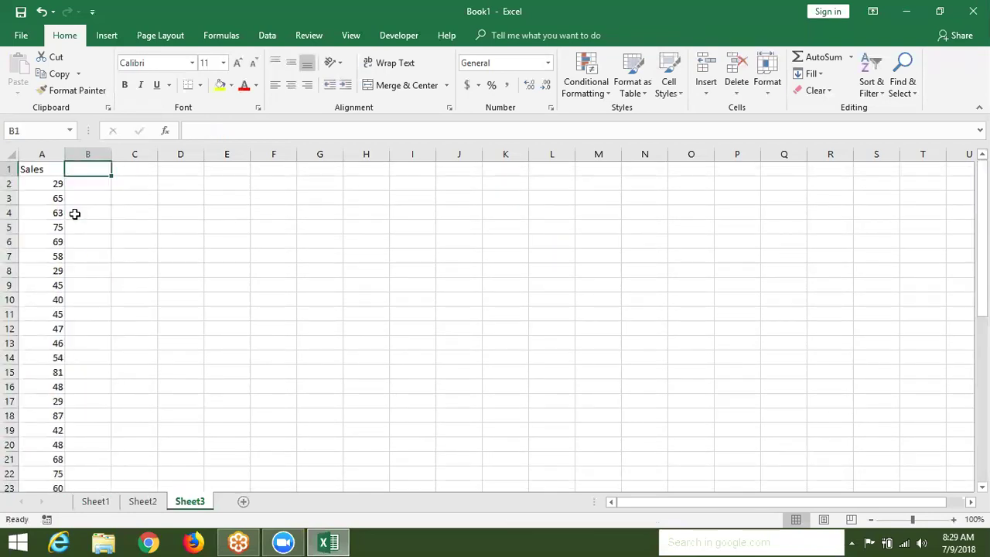
key(Right)
key(Right)
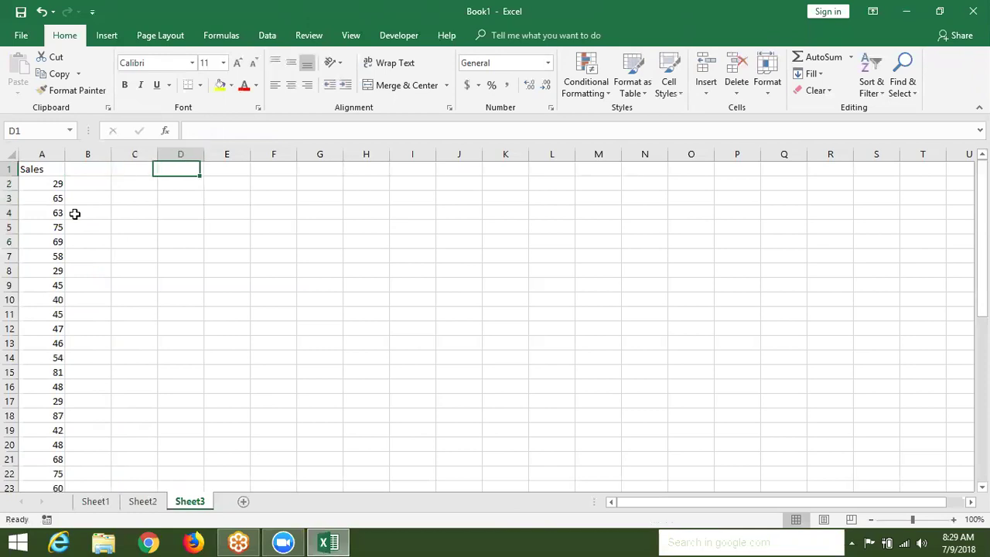
key(Left)
text(20)
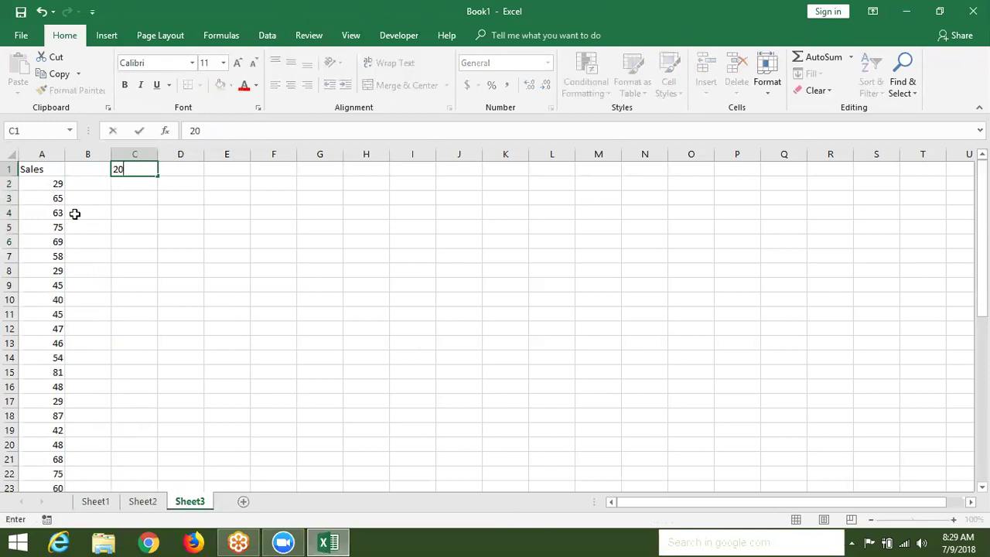
key(Return)
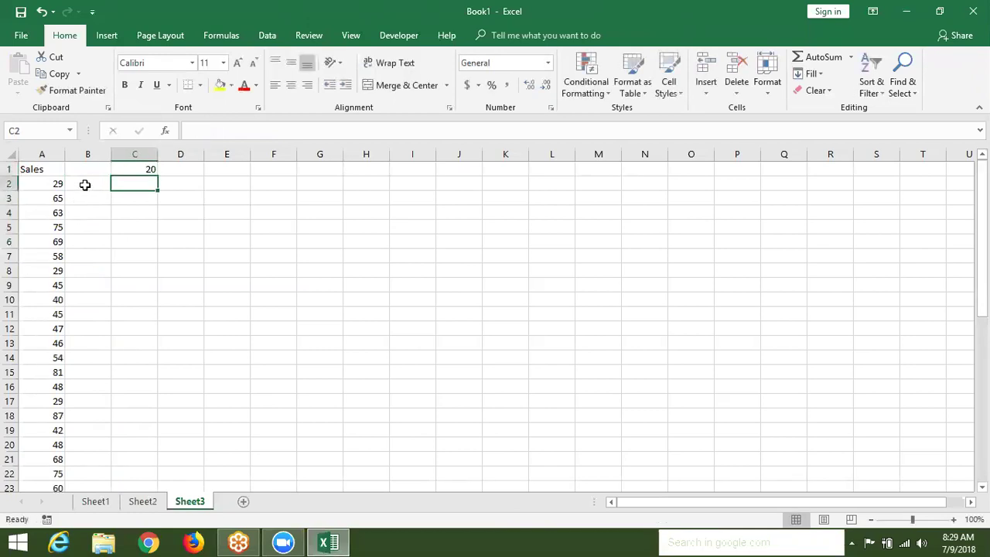
- Enter =A2+C1 in B2, giving 49
click(85, 184)
text(=)
click(51, 184)
text(+)
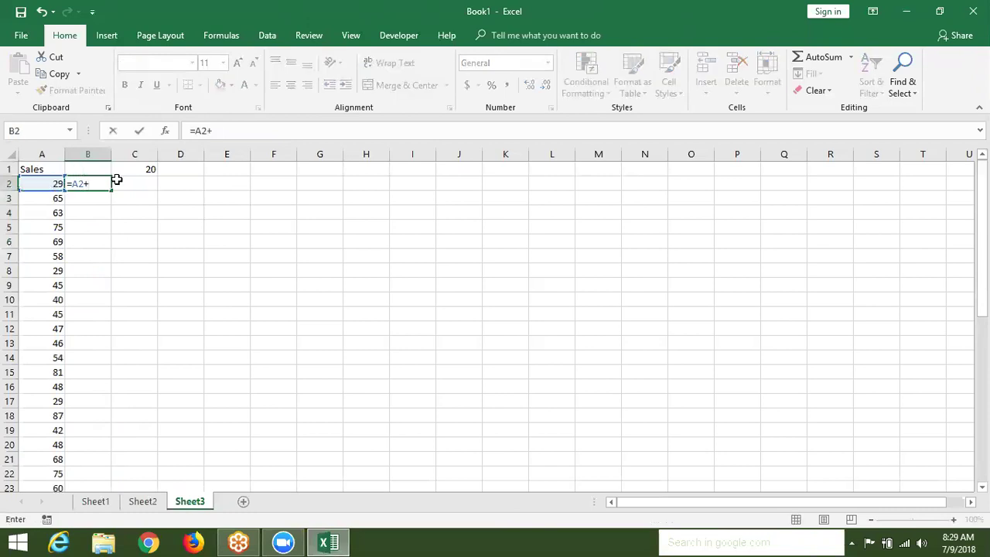
click(137, 167)
key(Return)
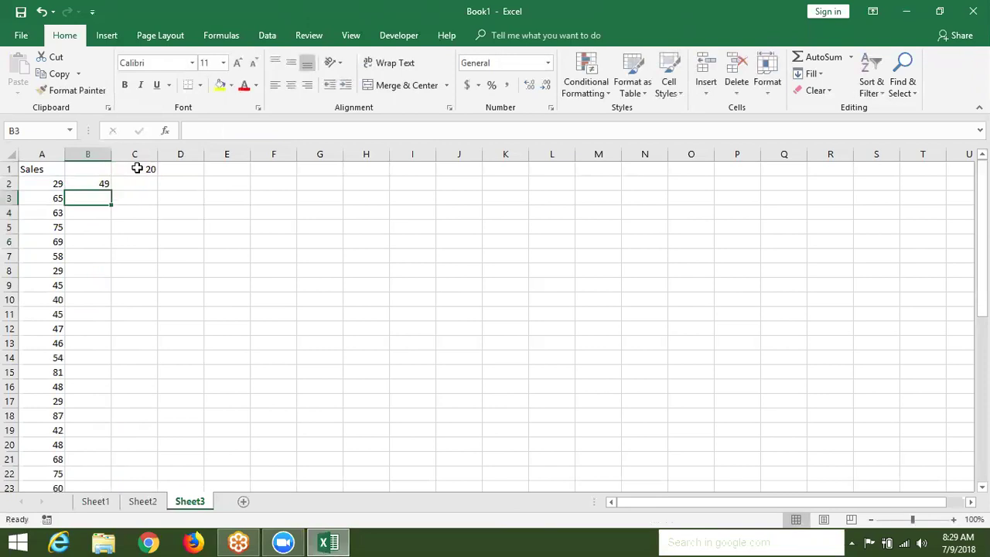
- Copy B2's formula into B3 and reveal its shifted reference =A3+C2
click(102, 183)
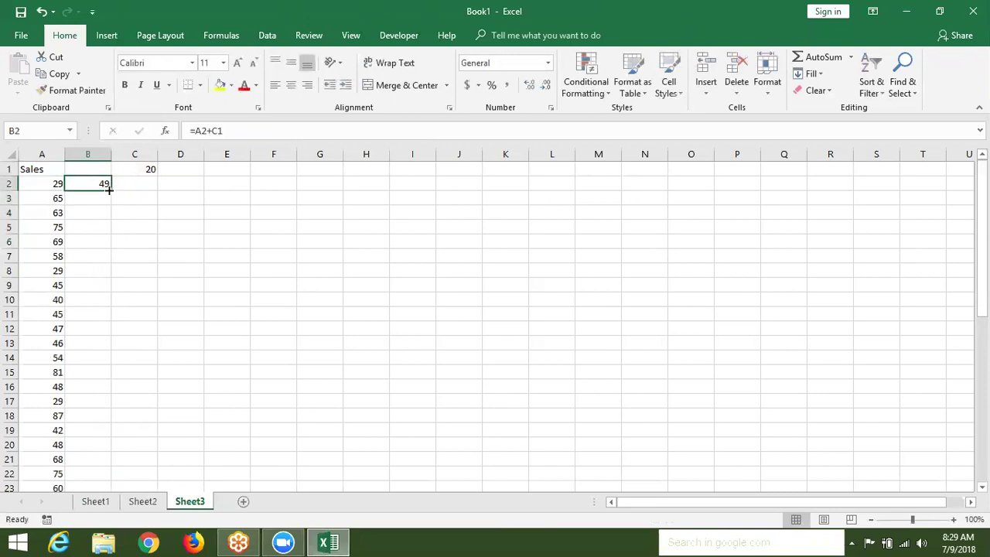
drag(111, 190, 108, 202)
click(103, 197)
double_click(103, 197)
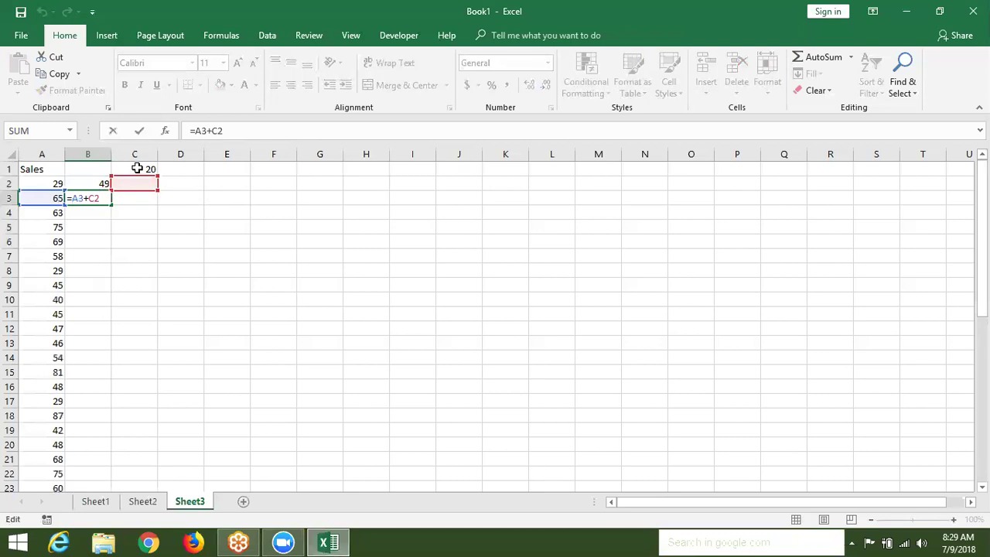
- Change B2's formula to =A2+C$1 to lock the row
key(ctrl+Return)
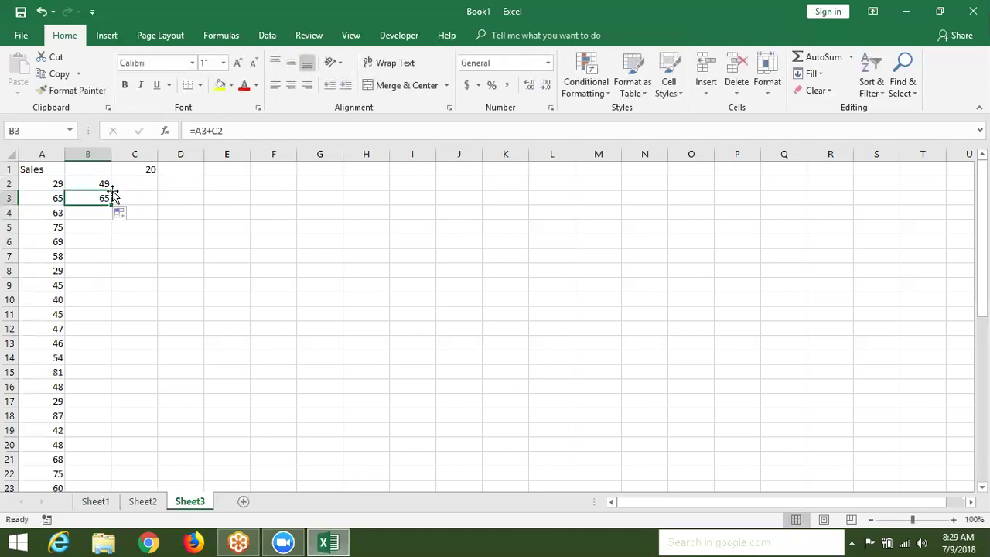
double_click(104, 184)
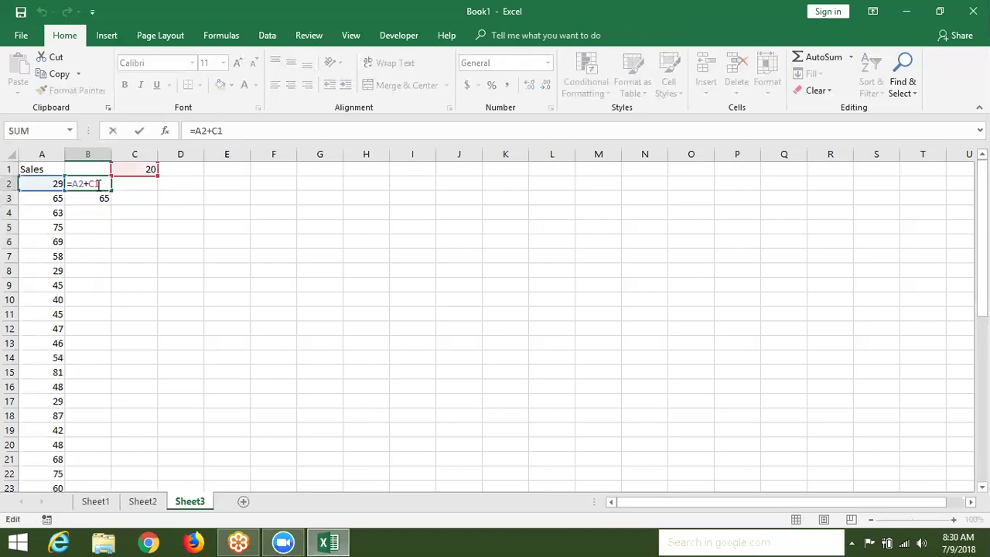
double_click(96, 183)
click(95, 183)
text($)
key(ctrl+Return)
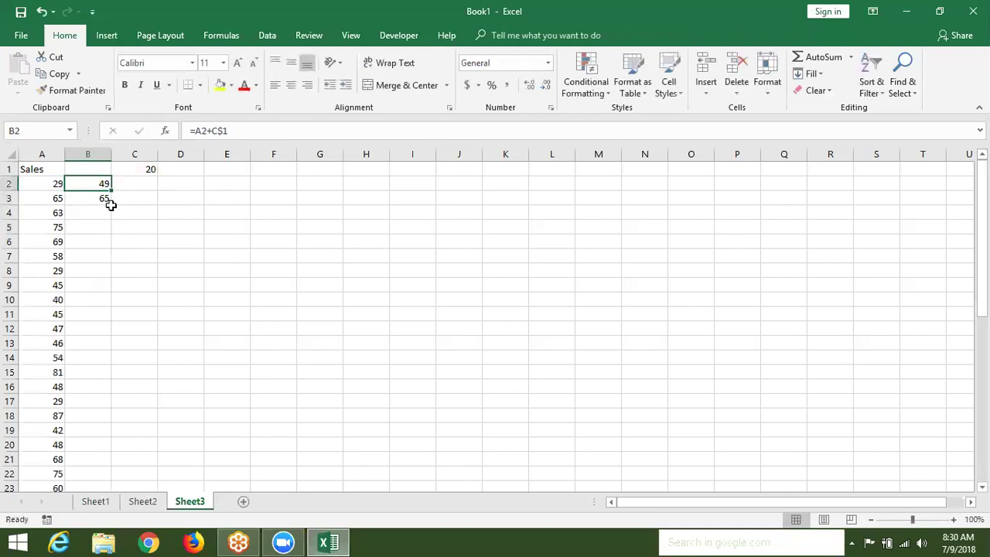
- Fill B2's formula down to B10 and confirm B3 still references C$1
drag(112, 190, 105, 298)
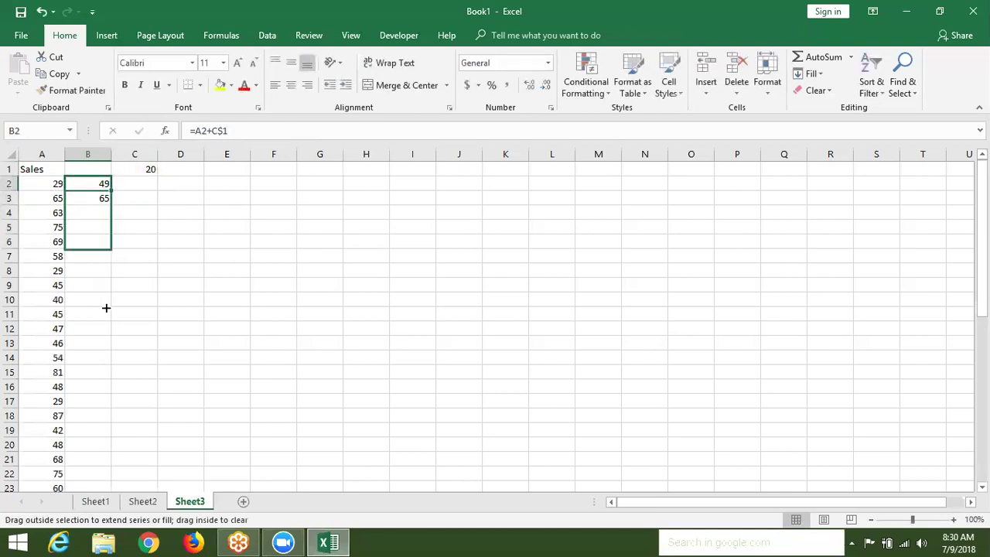
click(99, 188)
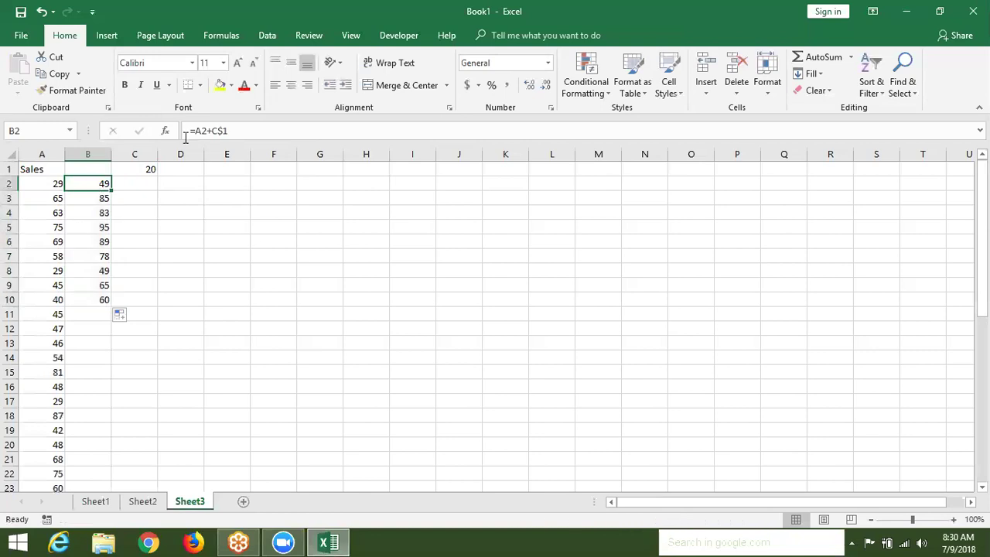
click(99, 198)
double_click(98, 198)
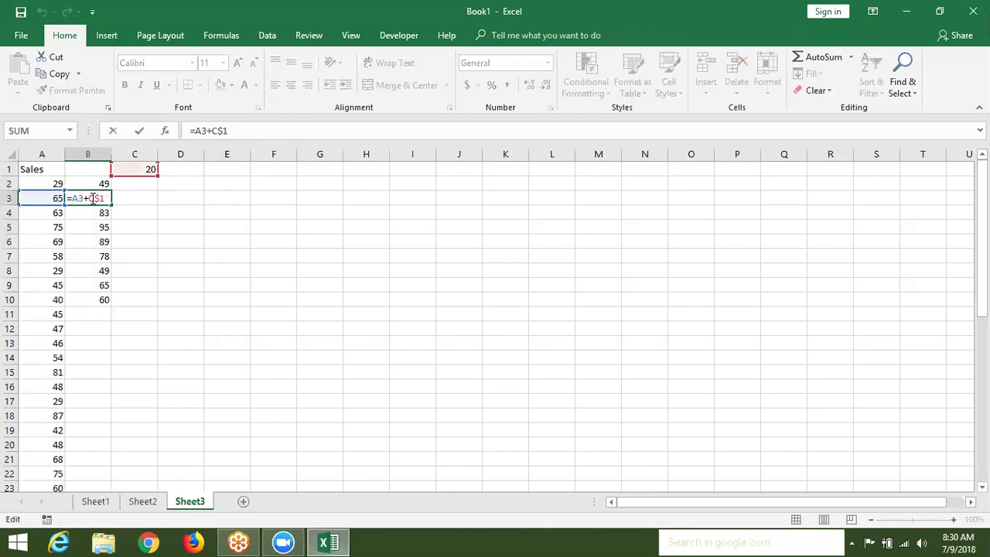
- Copy B2's formula right into C2 and inspect its shifted =B2+D$1 reference
click(99, 197)
key(ctrl+Return)
key(Up)
drag(113, 191, 140, 189)
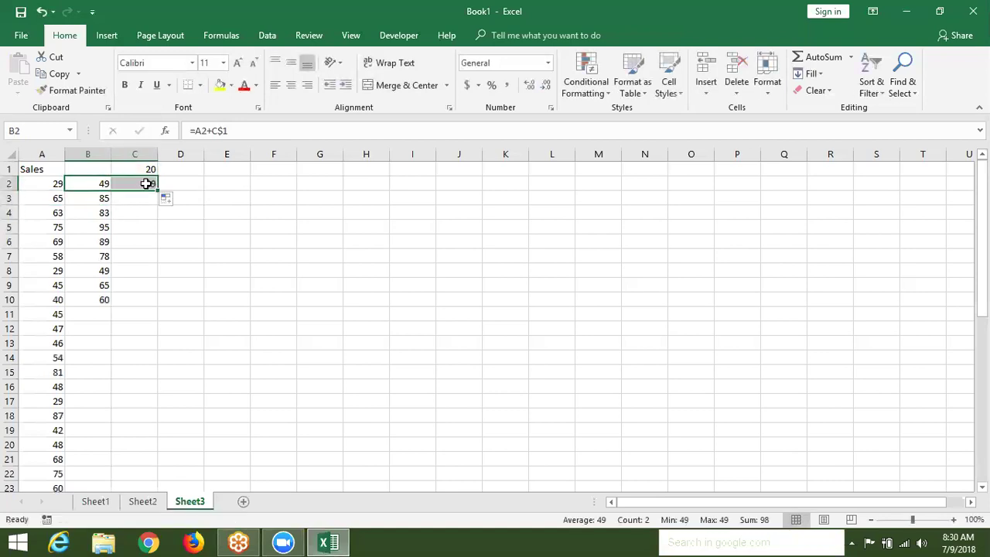
double_click(146, 183)
double_click(139, 184)
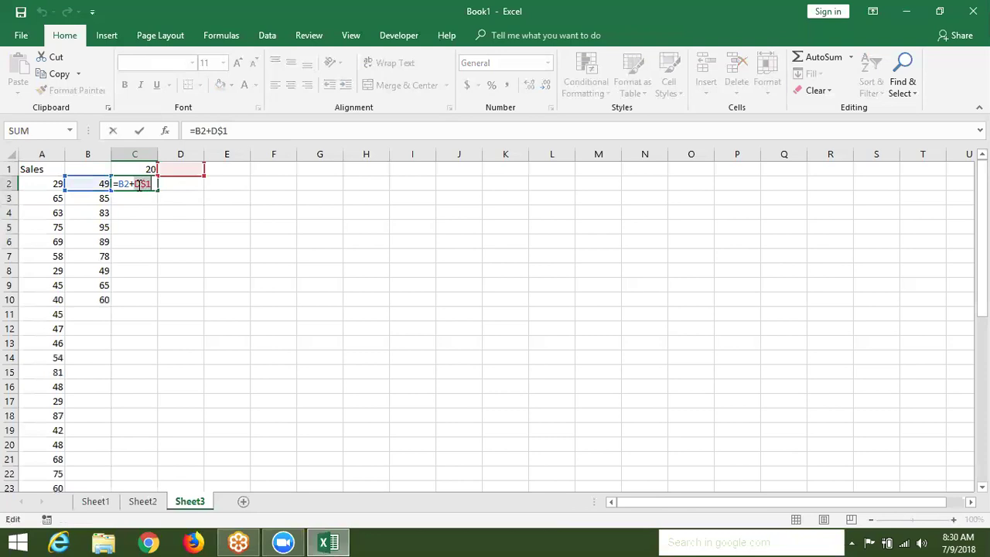
click(137, 184)
key(ctrl+Return)
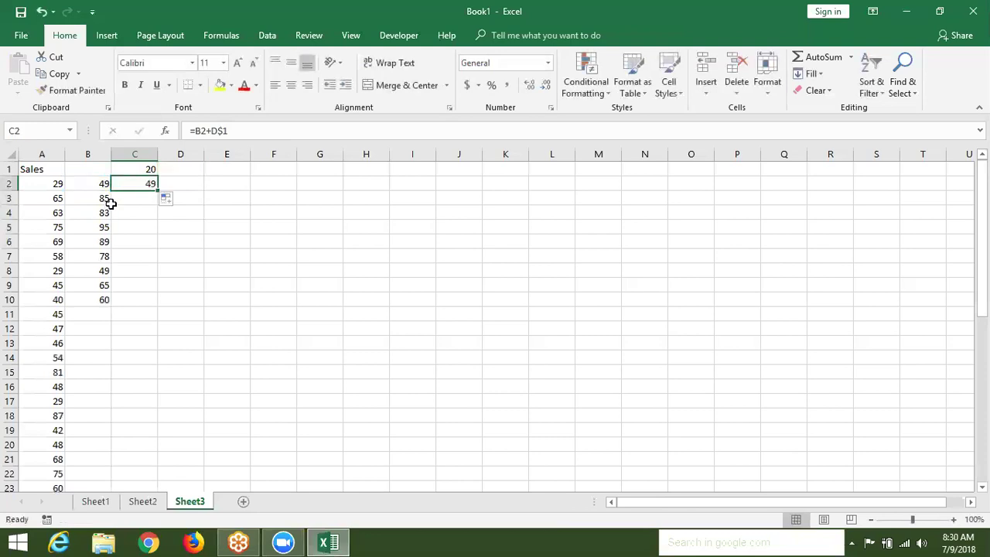
key(Left)
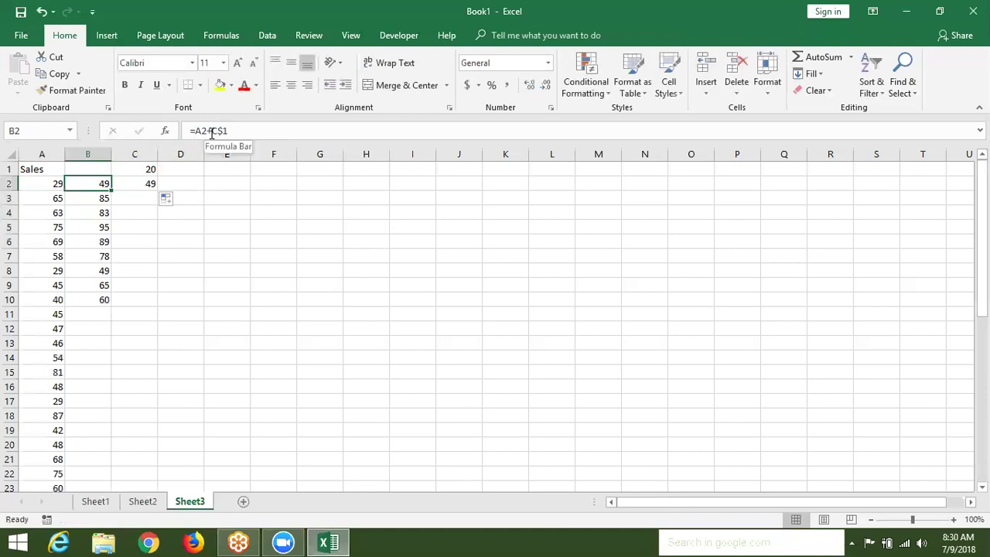
- Add a $ before C so B2's formula becomes =A2+$C$1
click(212, 133)
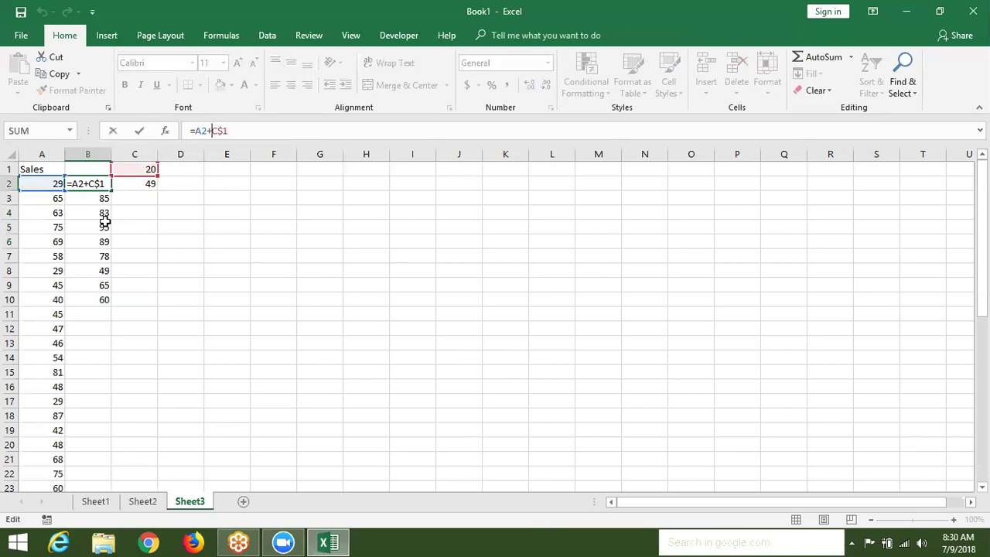
text($)
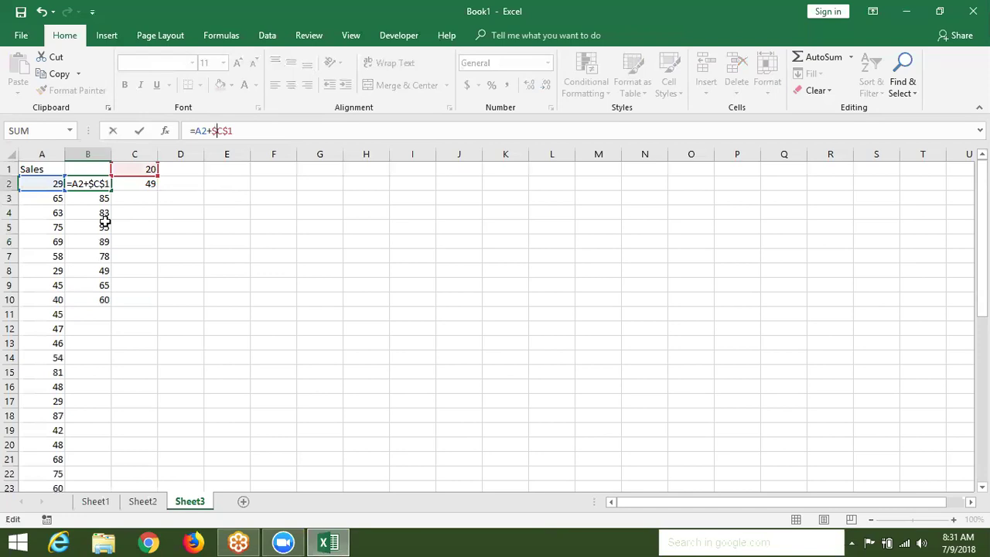
key(Return)
key(Up)
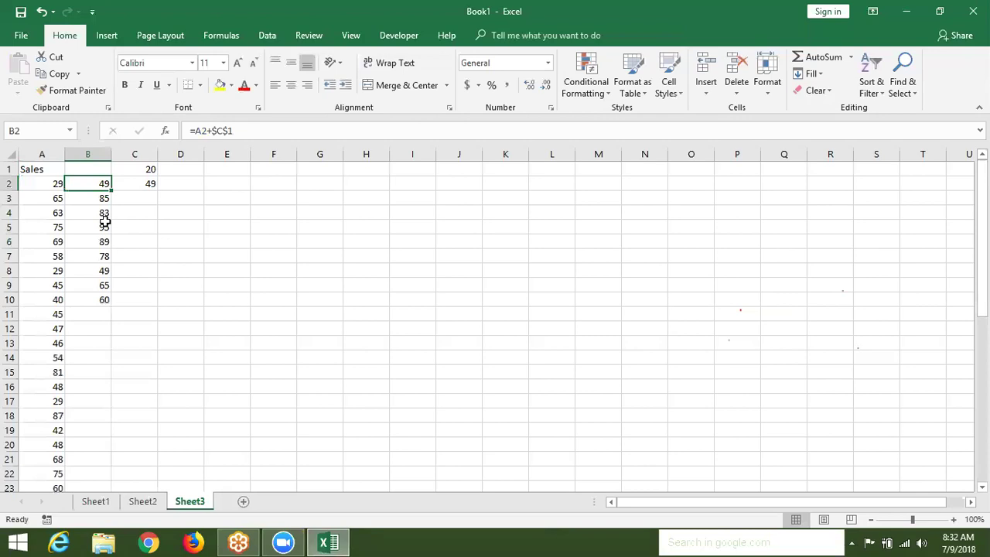
click(109, 229)
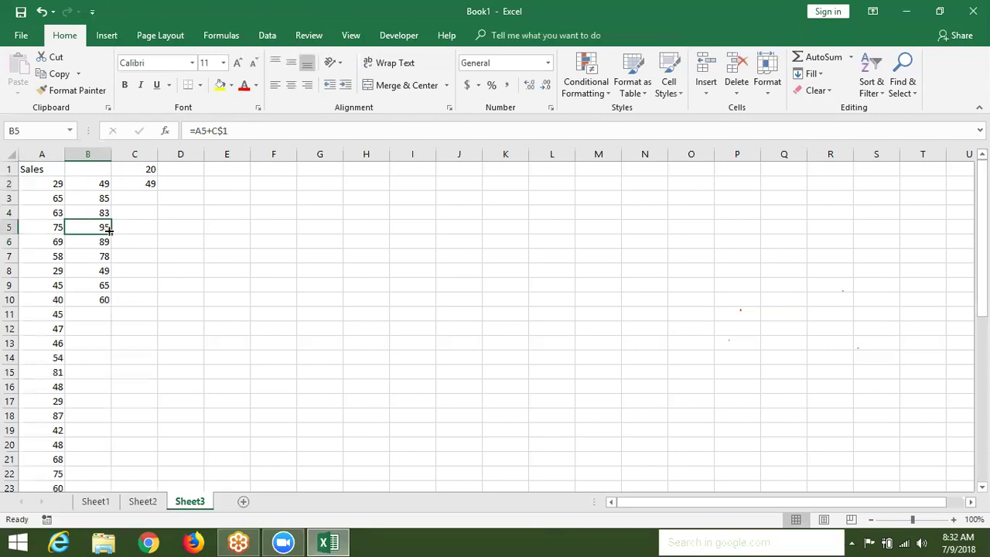
click(315, 246)
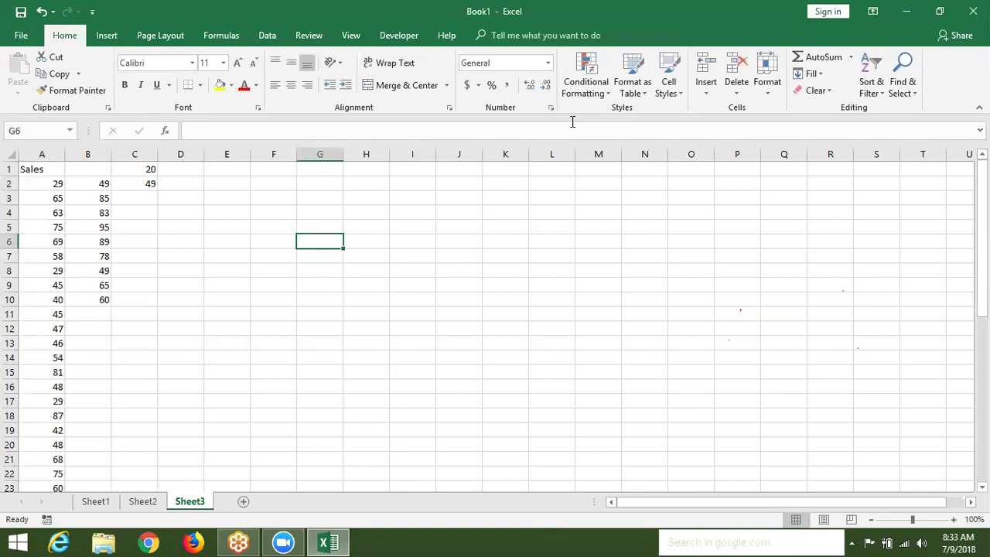
- Select an empty cell away from the data and open the 'Add, change, or clear conditional formats' help article
click(538, 239)
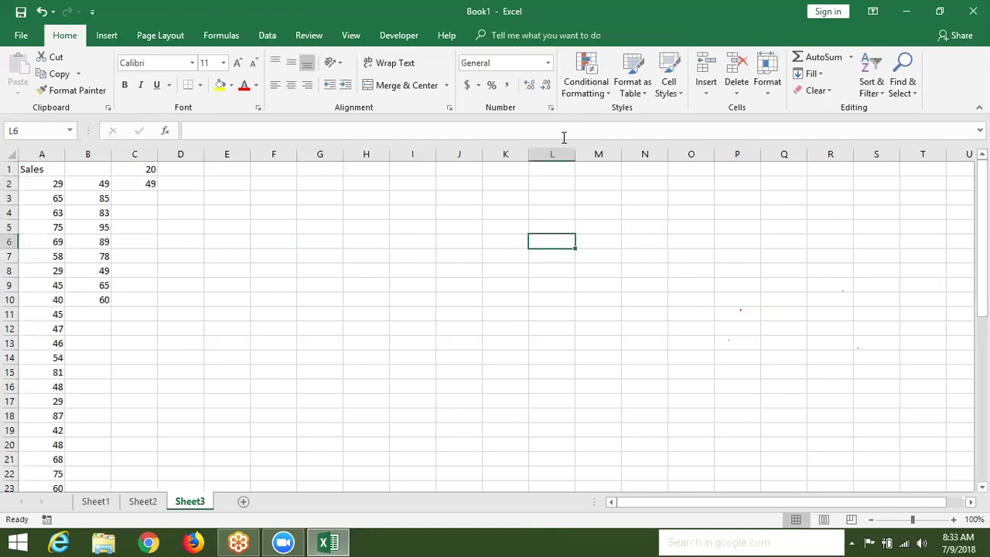
mouse_move(586, 76)
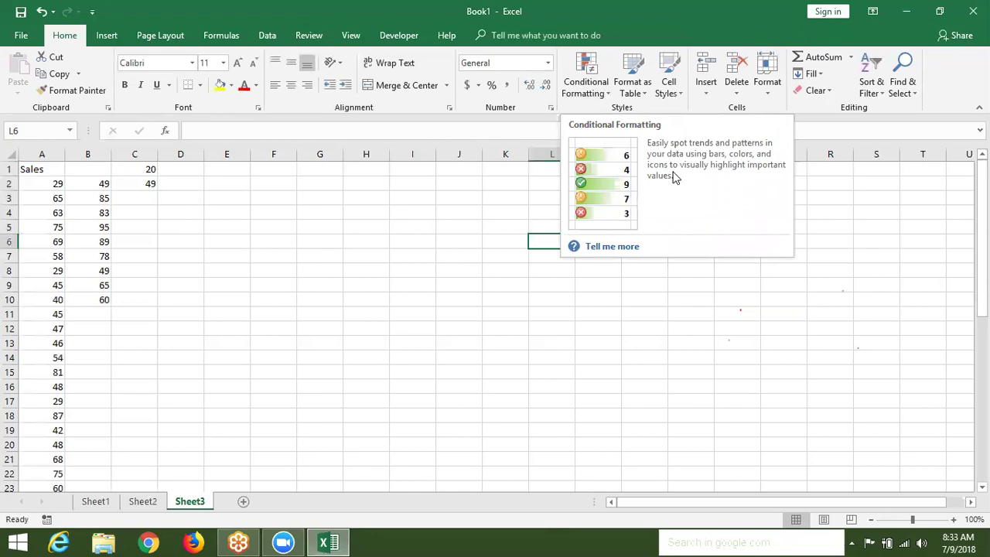
click(619, 249)
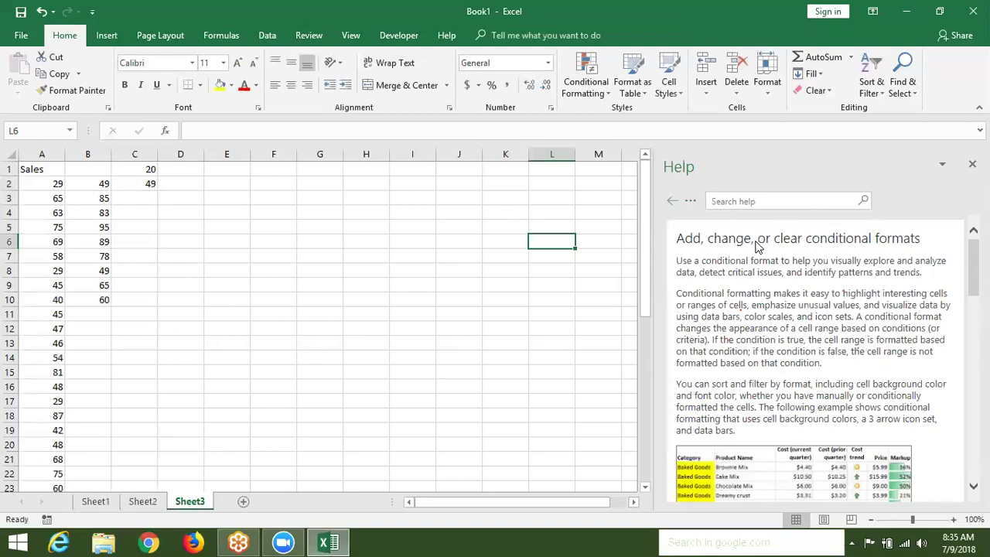
- Search Help for 'Limit' and open the 'Excel specifications and limits' article
click(772, 199)
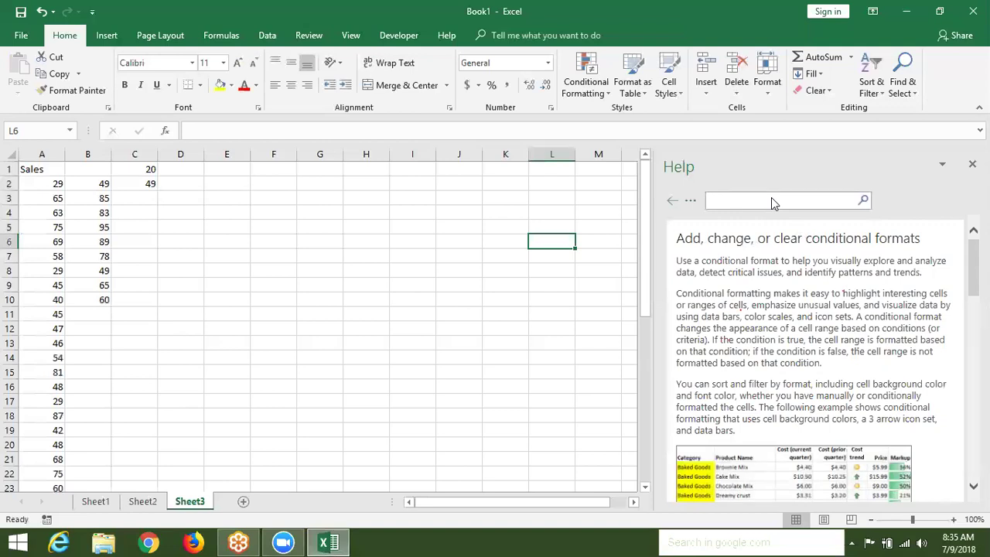
text(Limit)
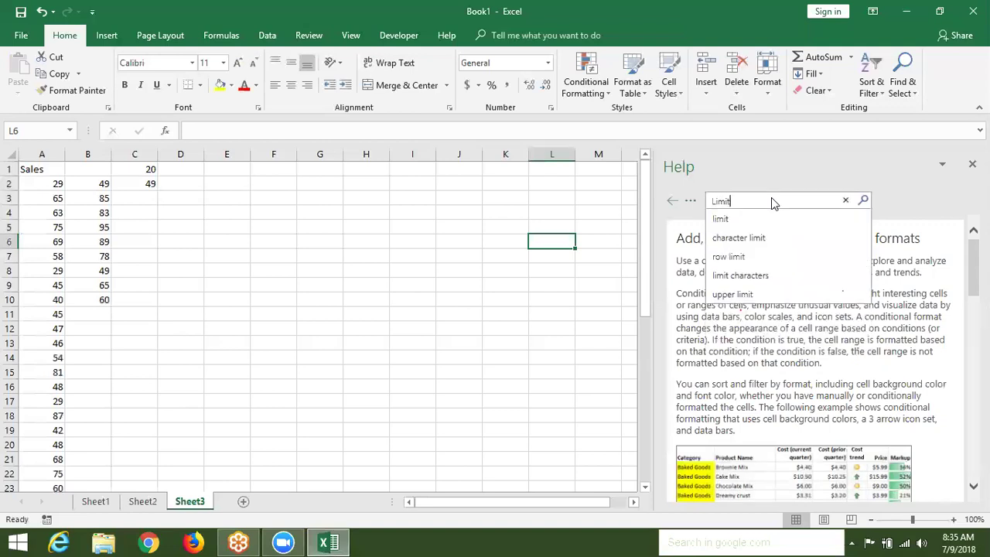
click(770, 220)
click(863, 201)
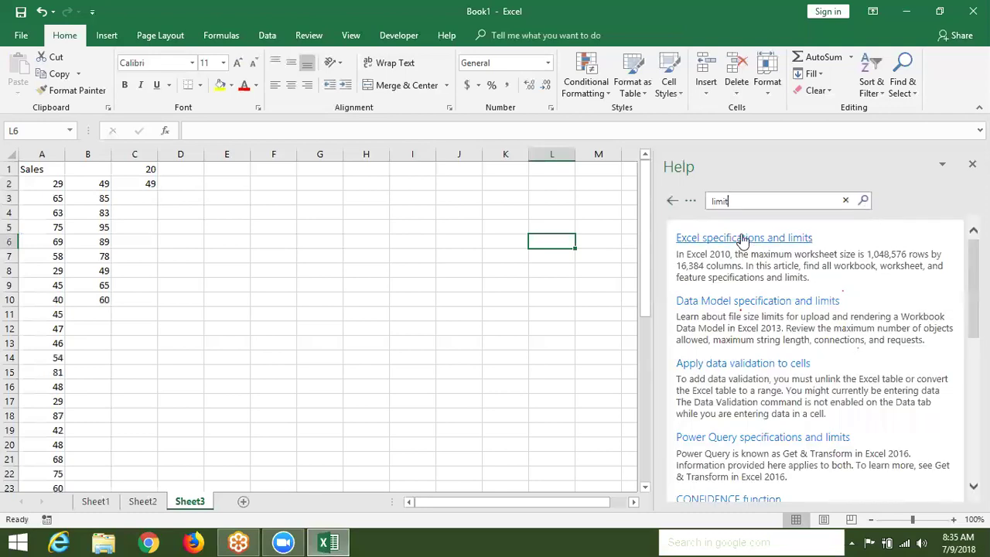
click(740, 239)
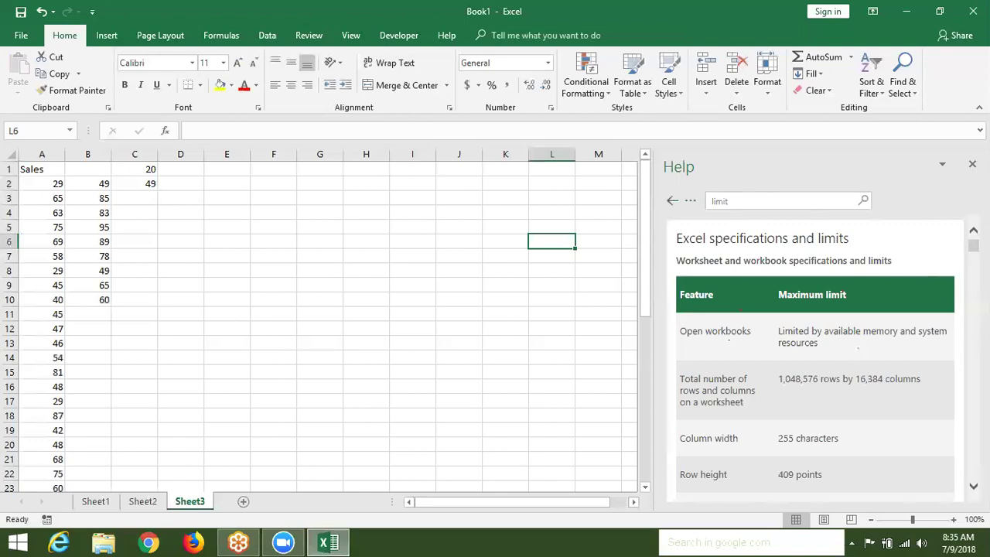
- Highlight the open-workbooks, 1,048,576 rows by 16,384 columns, and 255-character column-width limits
triple_click(857, 329)
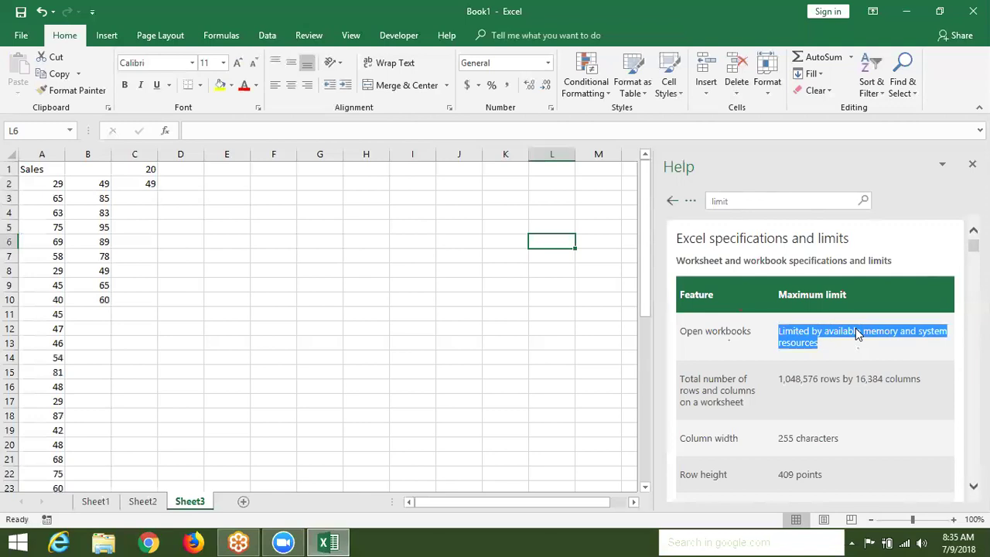
double_click(839, 377)
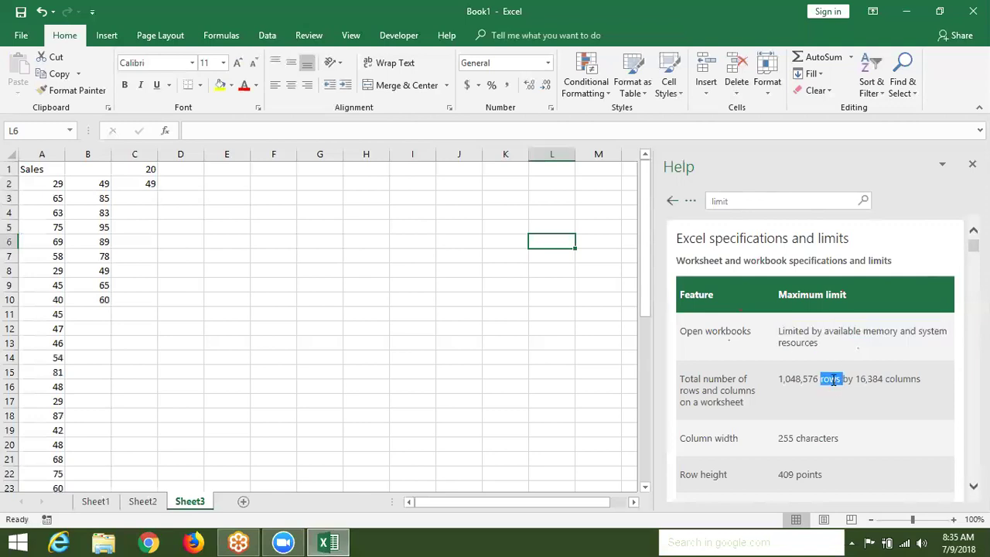
triple_click(833, 380)
click(808, 439)
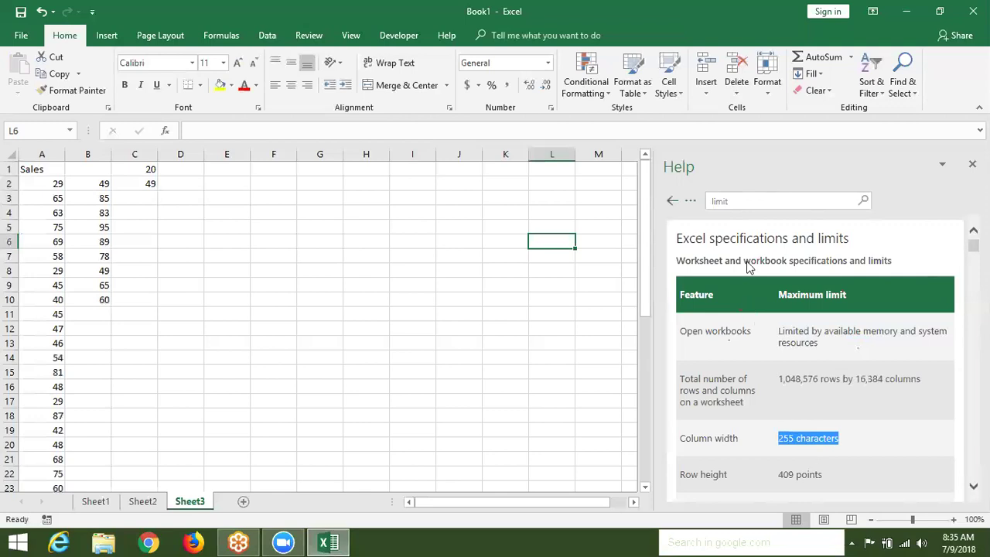
click(736, 200)
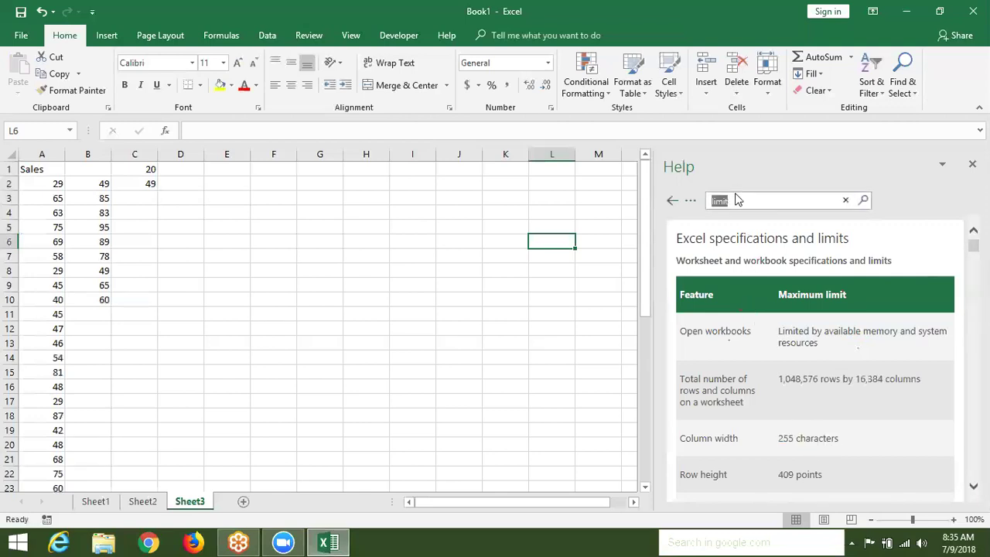
- Search Help for 'shortcuts' and open 'Keyboard shortcuts in Excel for Windows'
text(short)
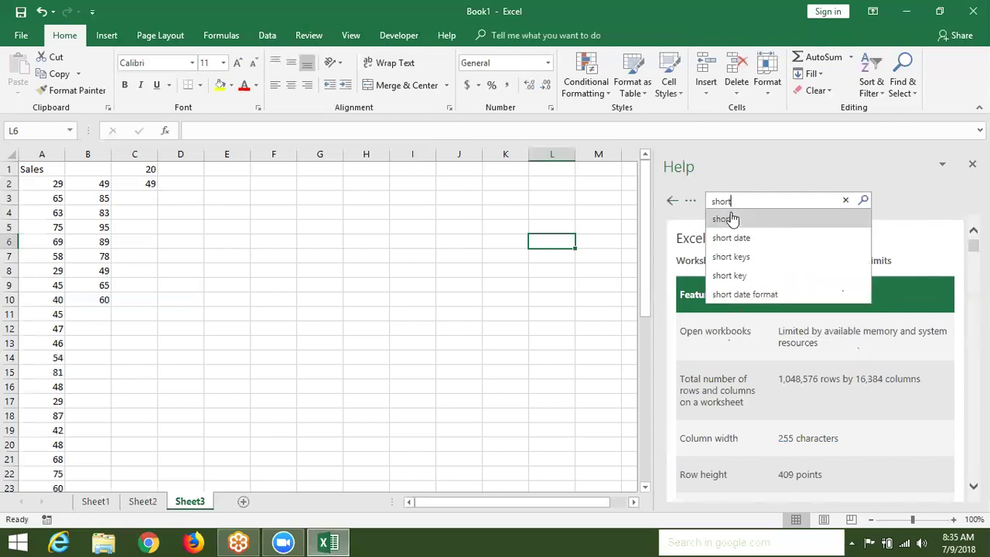
text(cuts)
click(752, 220)
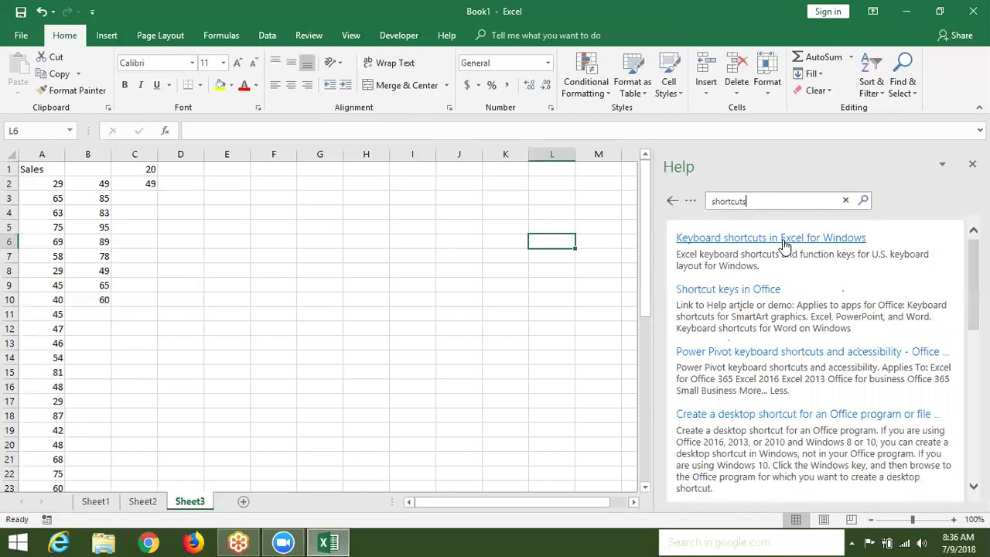
click(750, 239)
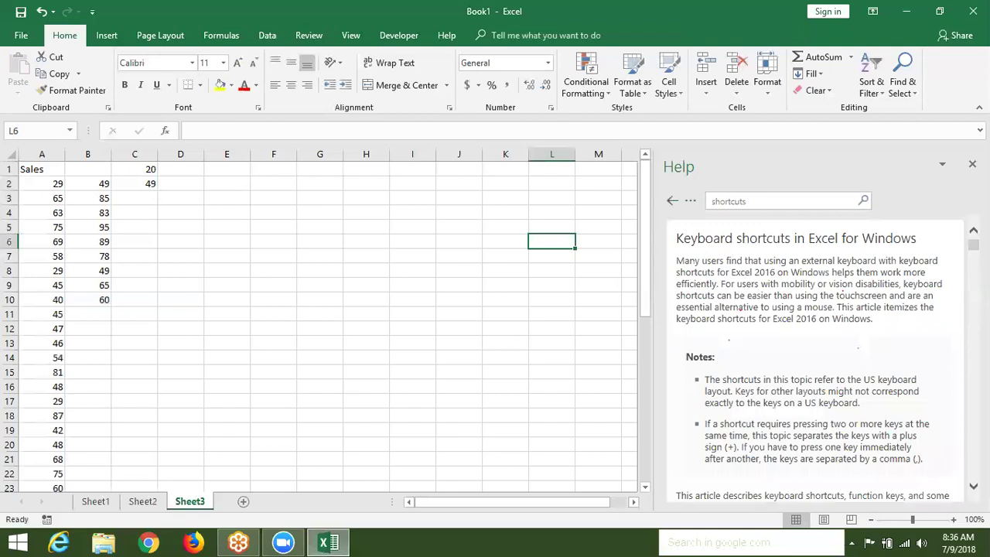
- Scroll down through the keyboard shortcuts article and back up
drag(973, 245, 974, 271)
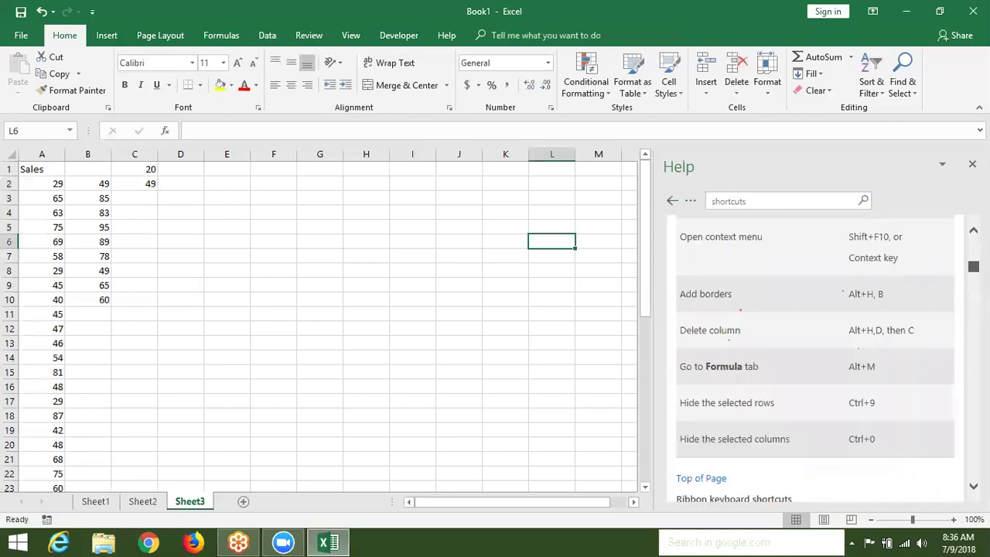
scroll(815, 355, down, 3)
scroll(816, 356, down, 3)
scroll(815, 356, down, 3)
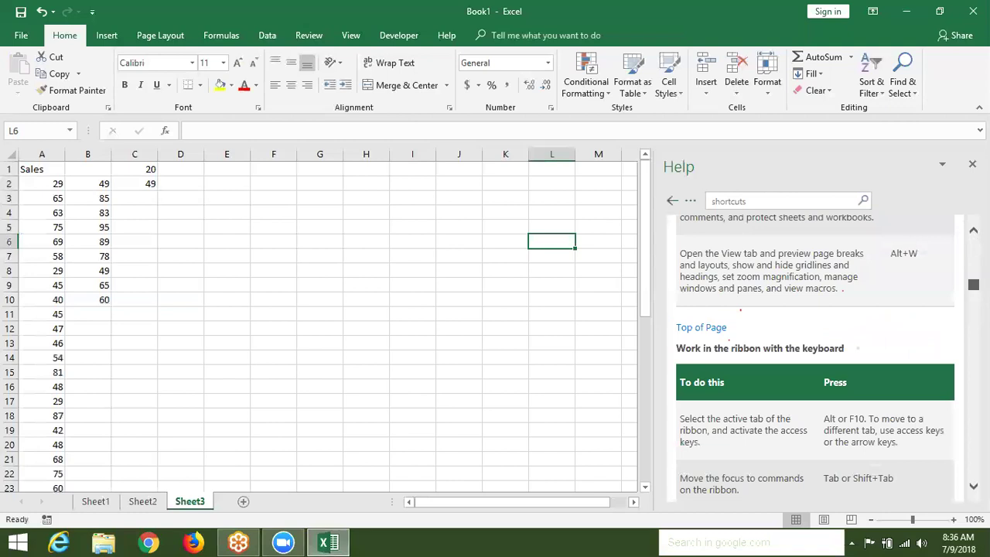
scroll(815, 356, down, 2)
scroll(730, 344, down, 3)
scroll(729, 344, down, 3)
scroll(729, 344, down, 3)
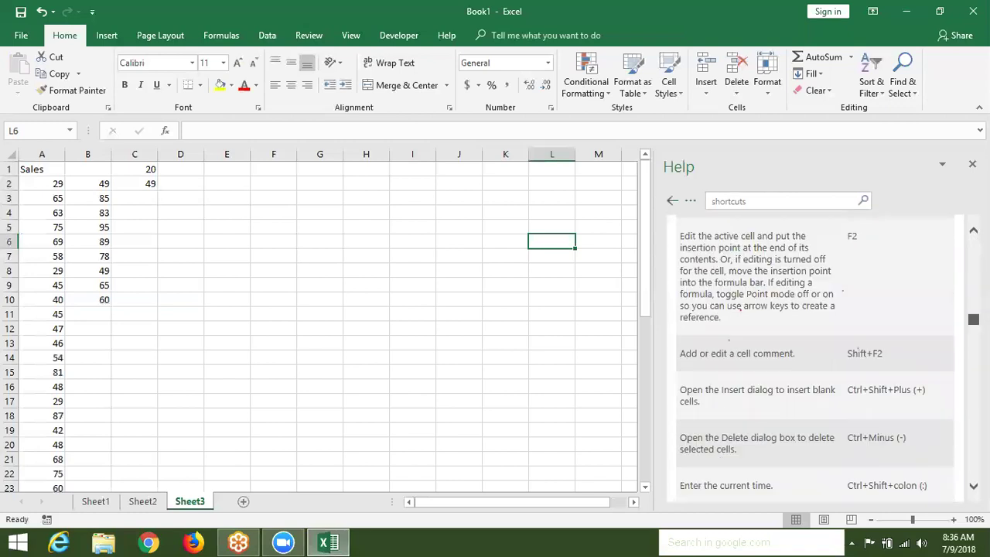
scroll(730, 344, down, 3)
scroll(729, 345, up, 3)
scroll(730, 344, up, 3)
scroll(729, 344, up, 3)
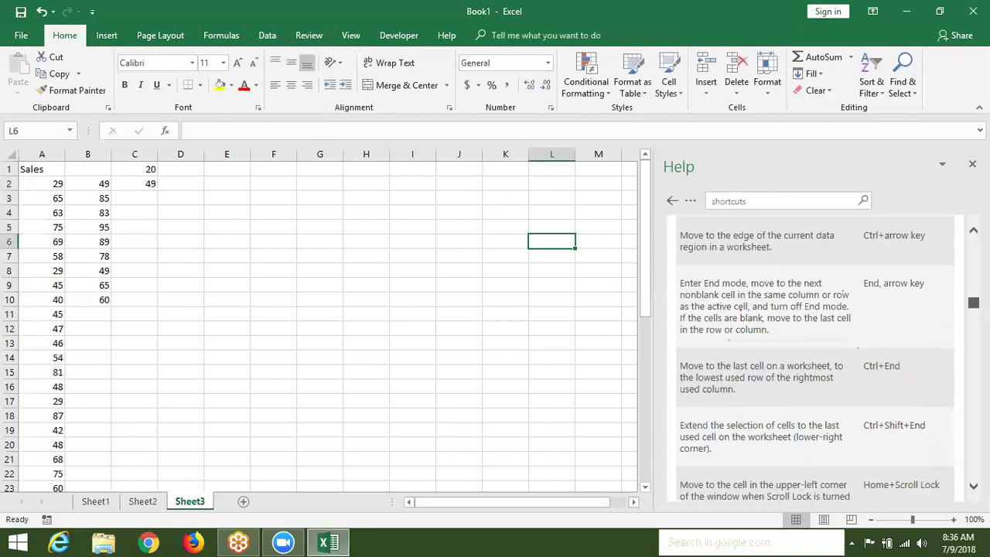
scroll(729, 345, up, 3)
scroll(816, 356, up, 3)
scroll(816, 356, up, 2)
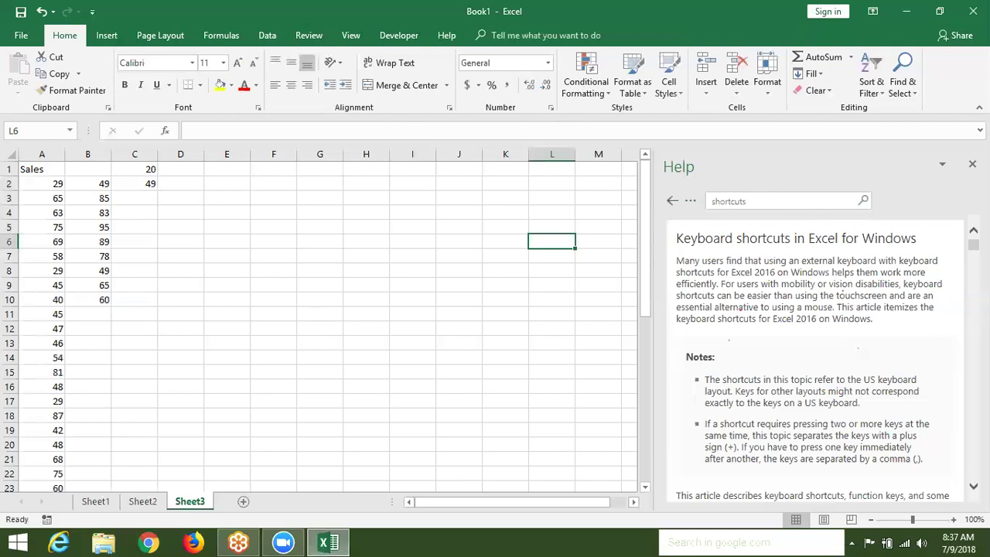
- Close the Help pane and select cells M4 and D12 on Sheet3
click(972, 164)
click(582, 209)
click(162, 328)
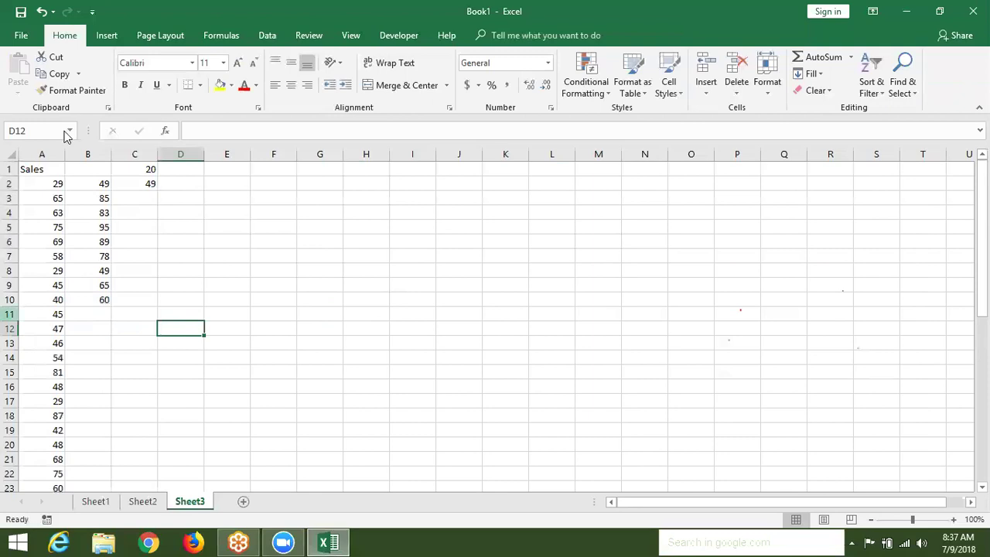
- Go through the File menu's Info and Open pages to the New workbook templates page
click(30, 43)
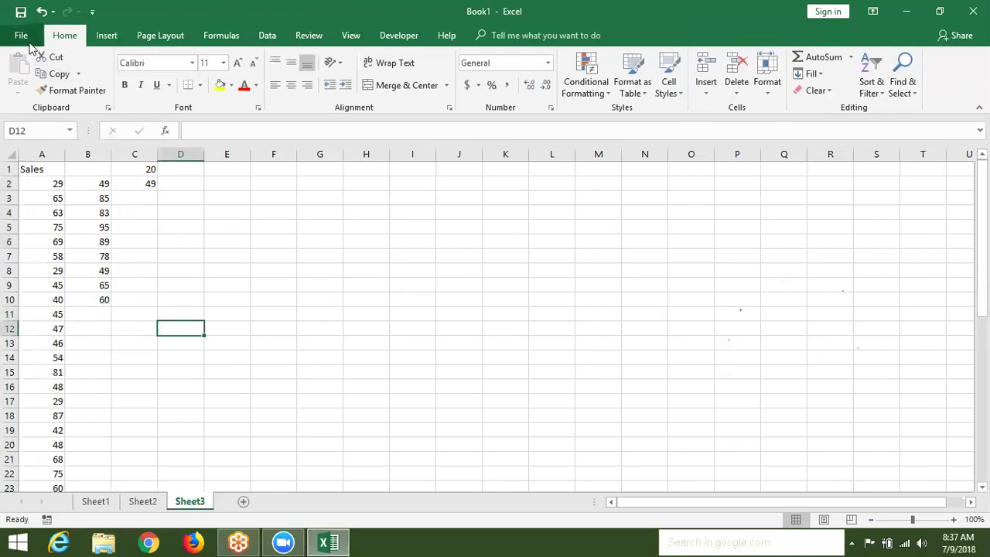
click(36, 125)
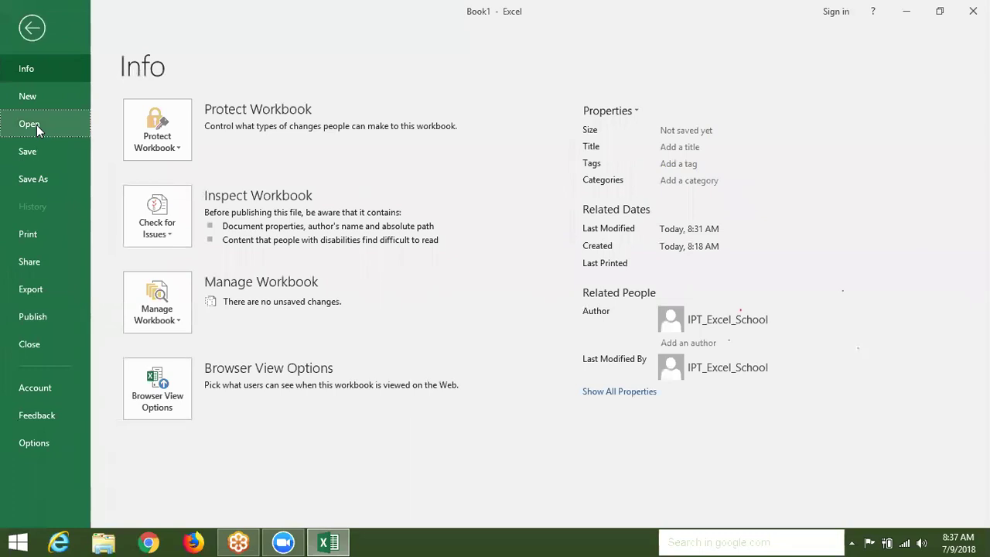
click(38, 96)
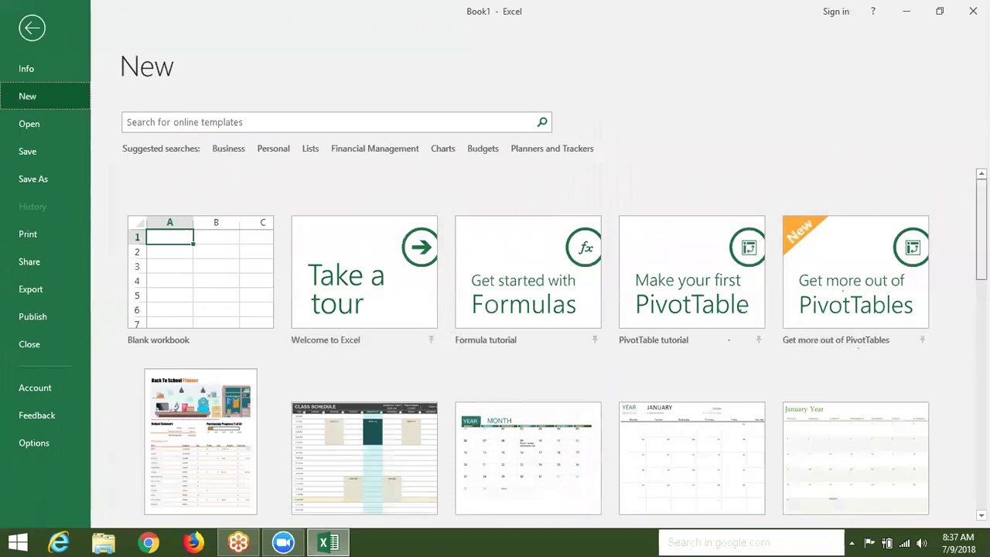
- Scroll through the templates, then filter them with the 'Business' suggested search
scroll(981, 233, down, 3)
scroll(557, 340, down, 2)
scroll(557, 341, down, 1)
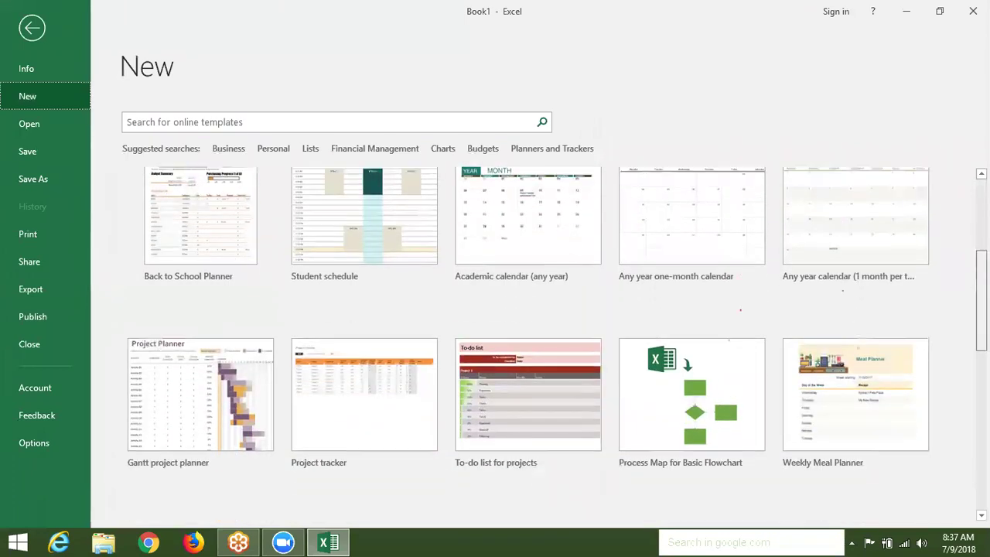
scroll(557, 344, down, 1)
scroll(557, 344, down, 1)
scroll(557, 345, down, 2)
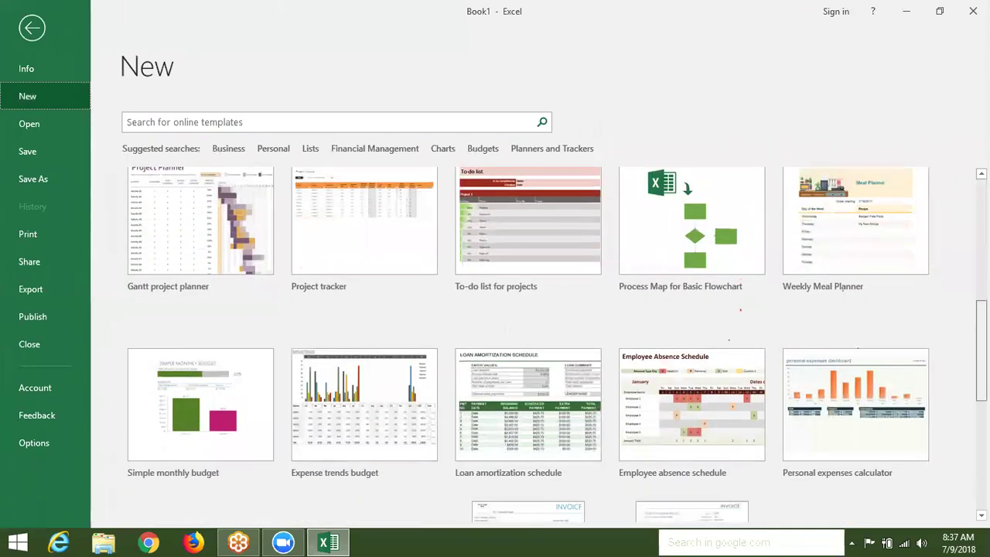
scroll(557, 344, down, 2)
scroll(557, 344, down, 2)
scroll(557, 344, down, 3)
scroll(557, 344, down, 2)
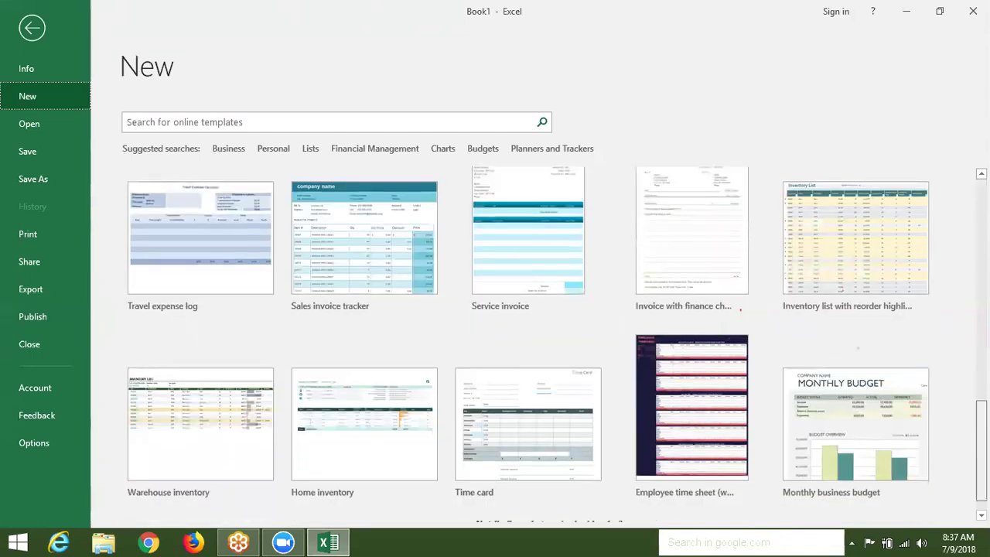
scroll(297, 221, up, 4)
scroll(298, 221, up, 7)
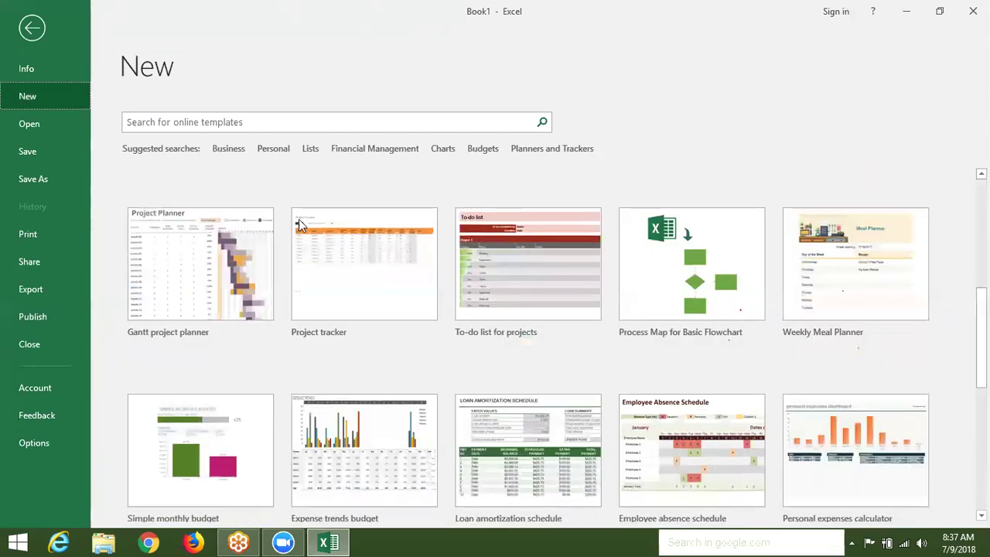
click(228, 150)
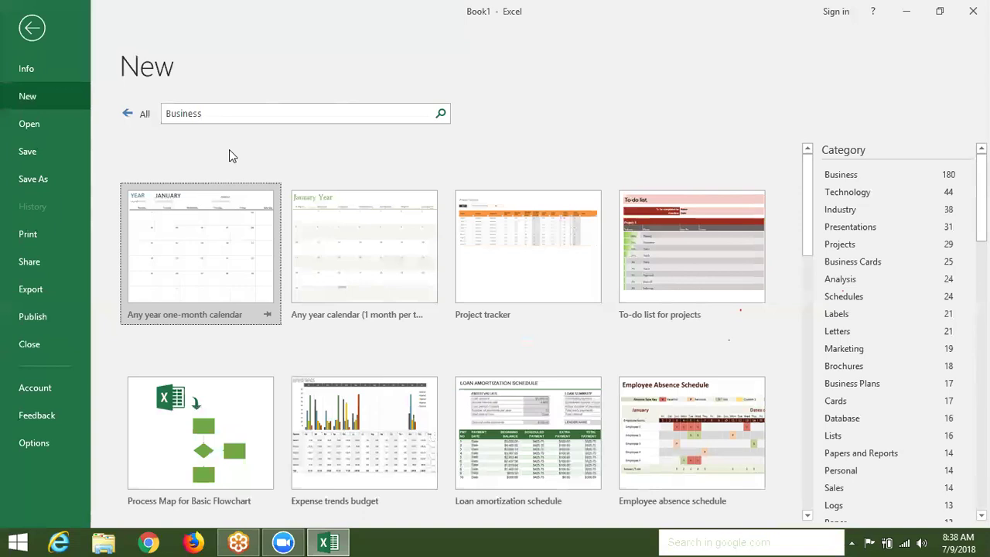
- Return to the worksheet, then close Excel, discarding Book1's changes with Don't Save
click(32, 30)
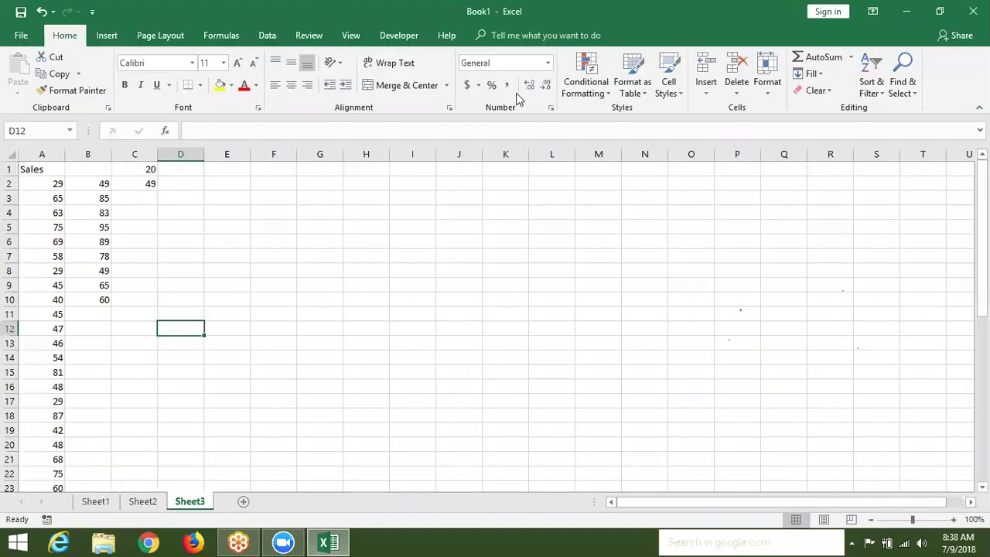
click(504, 184)
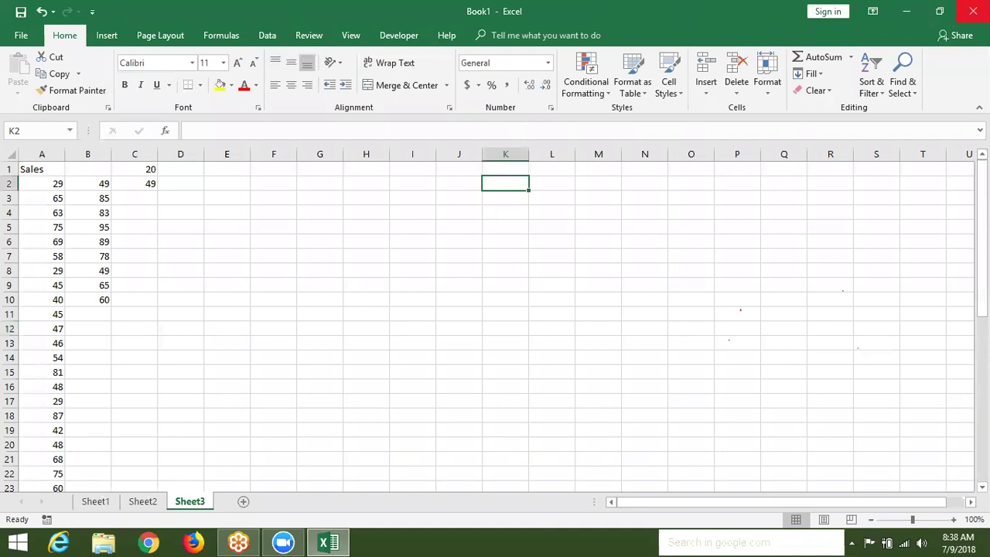
click(972, 11)
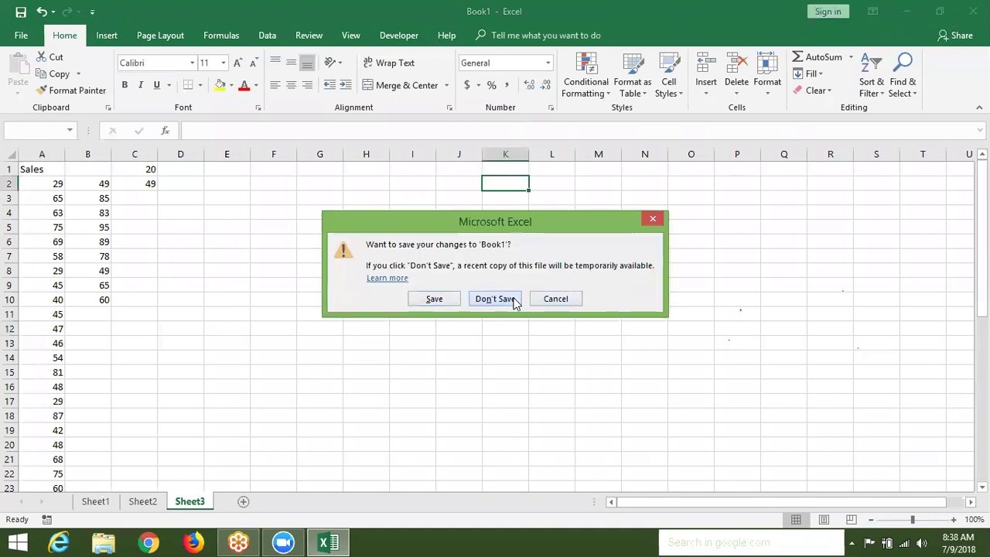
click(514, 301)
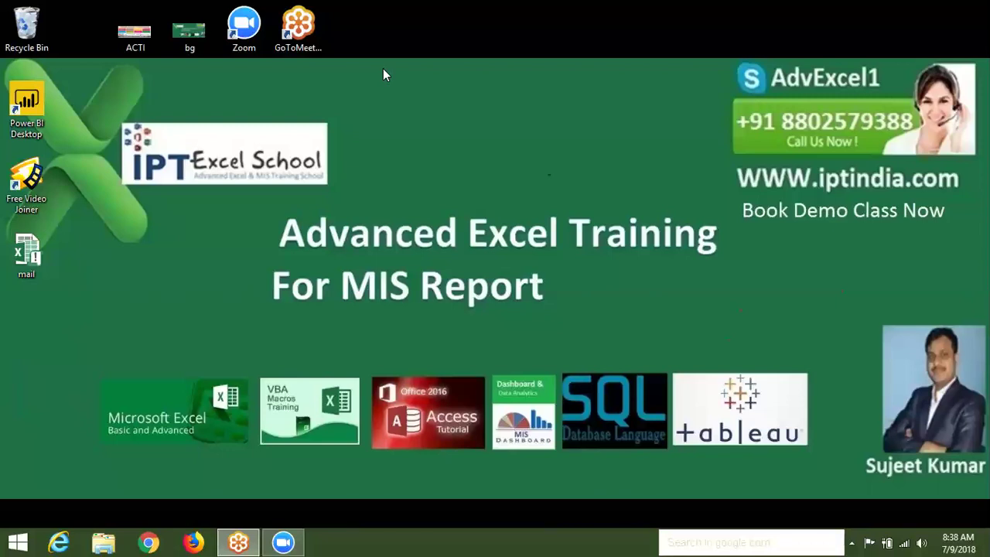